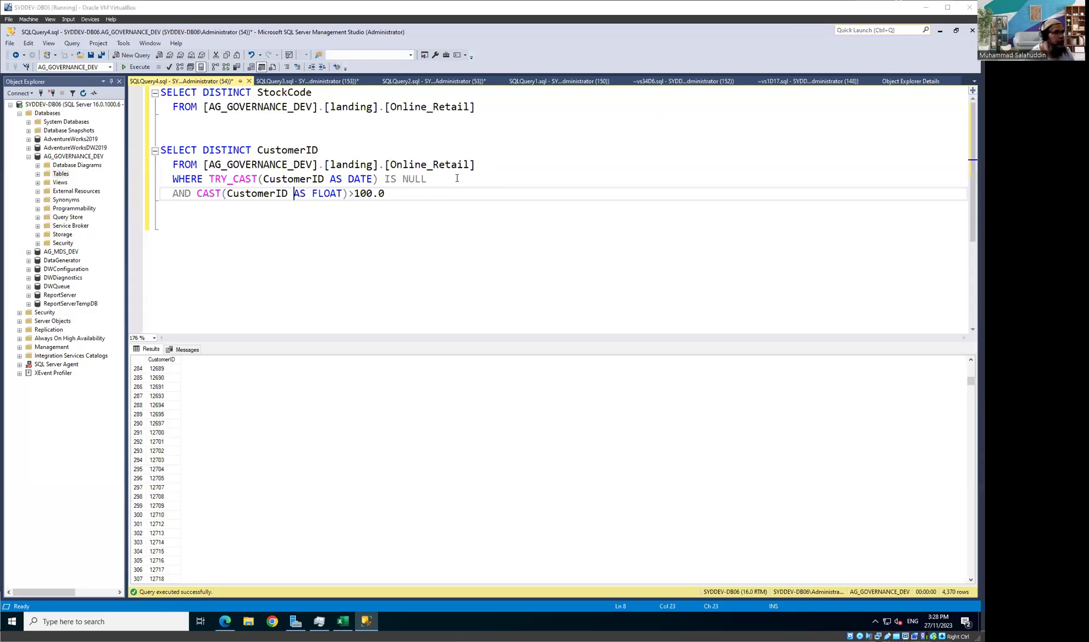
# Script landing.Online_Retail as CREATE TABLE into a new query editor window from Object Explorer Details.
pyautogui.click(454, 181)
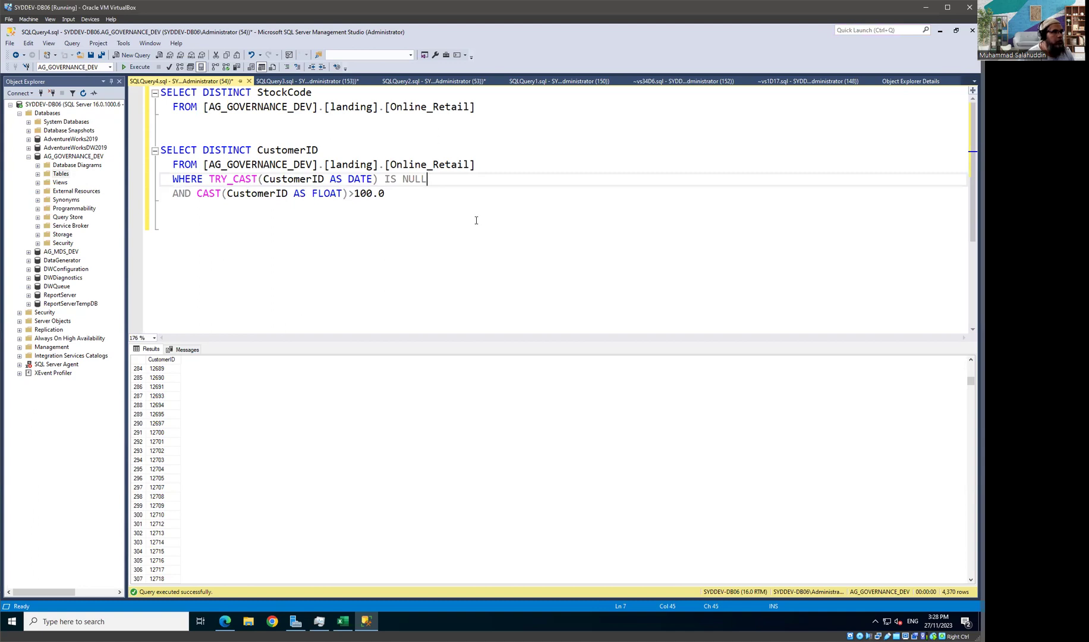
pyautogui.click(379, 242)
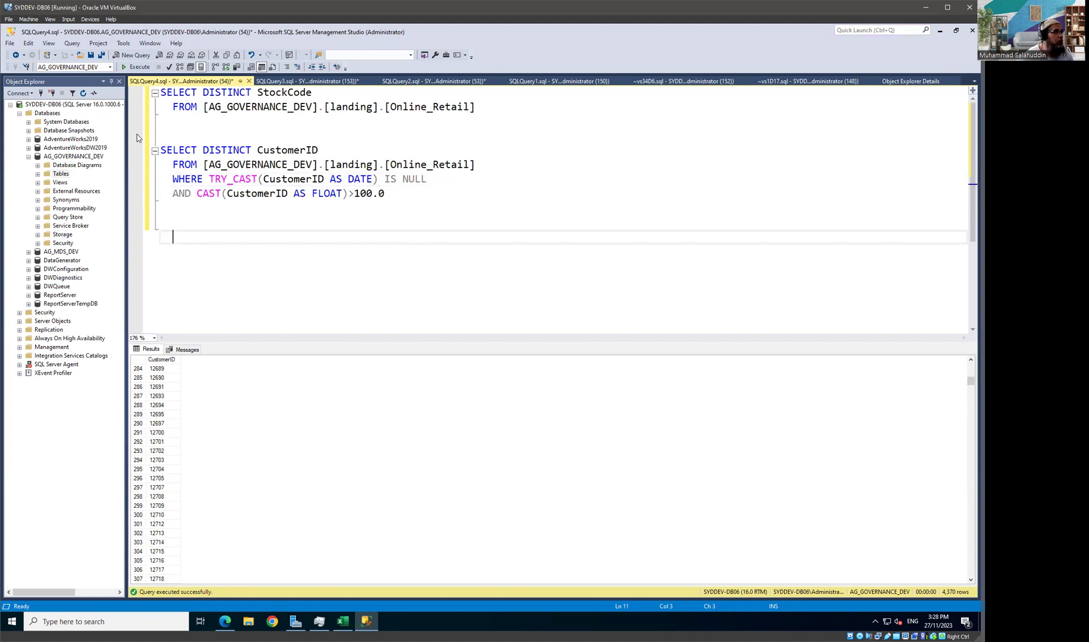
pyautogui.click(900, 82)
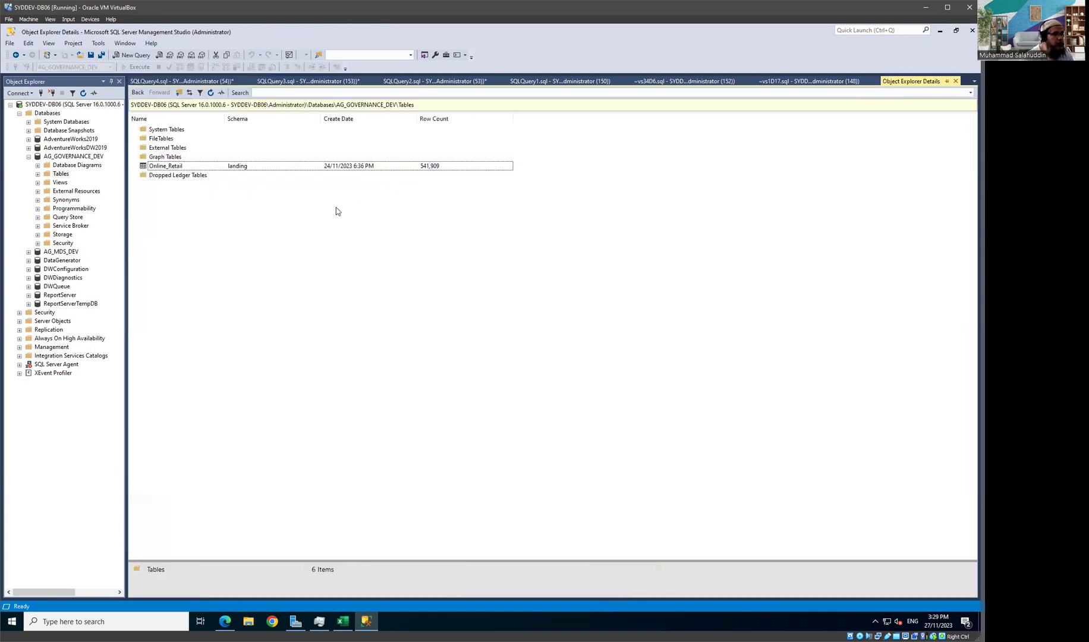
pyautogui.click(164, 169)
pyautogui.rightClick(164, 169)
pyautogui.moveTo(220, 219)
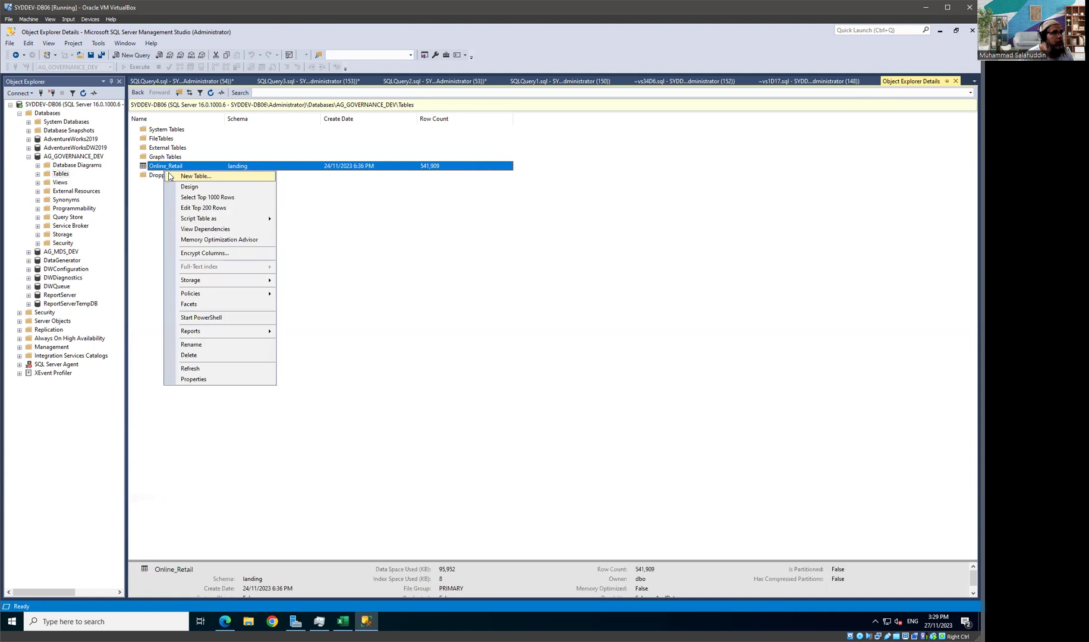
pyautogui.moveTo(320, 220)
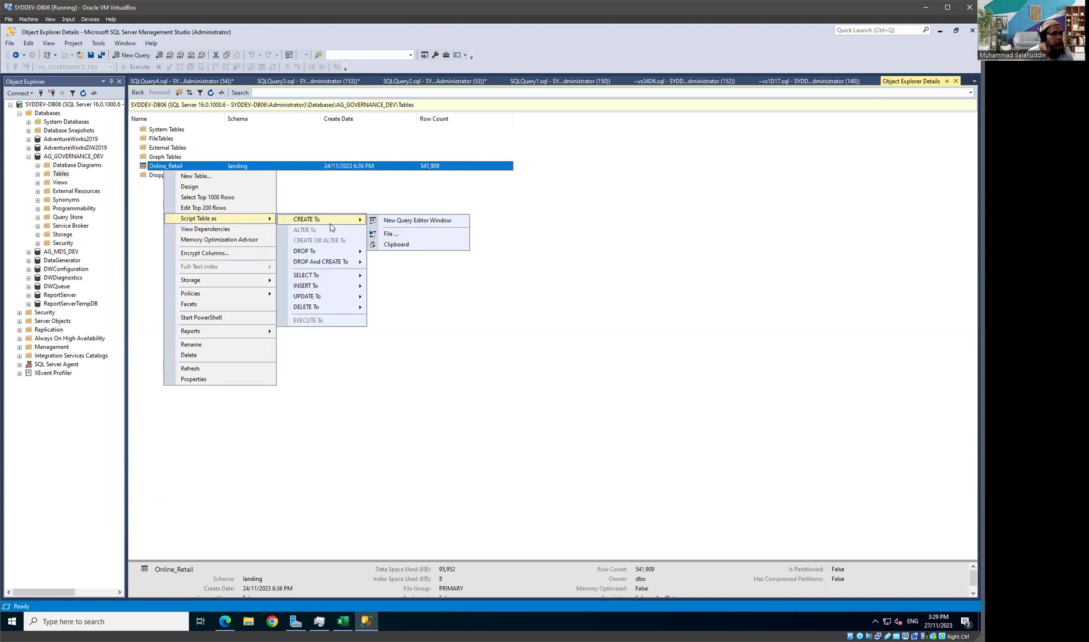
pyautogui.click(400, 221)
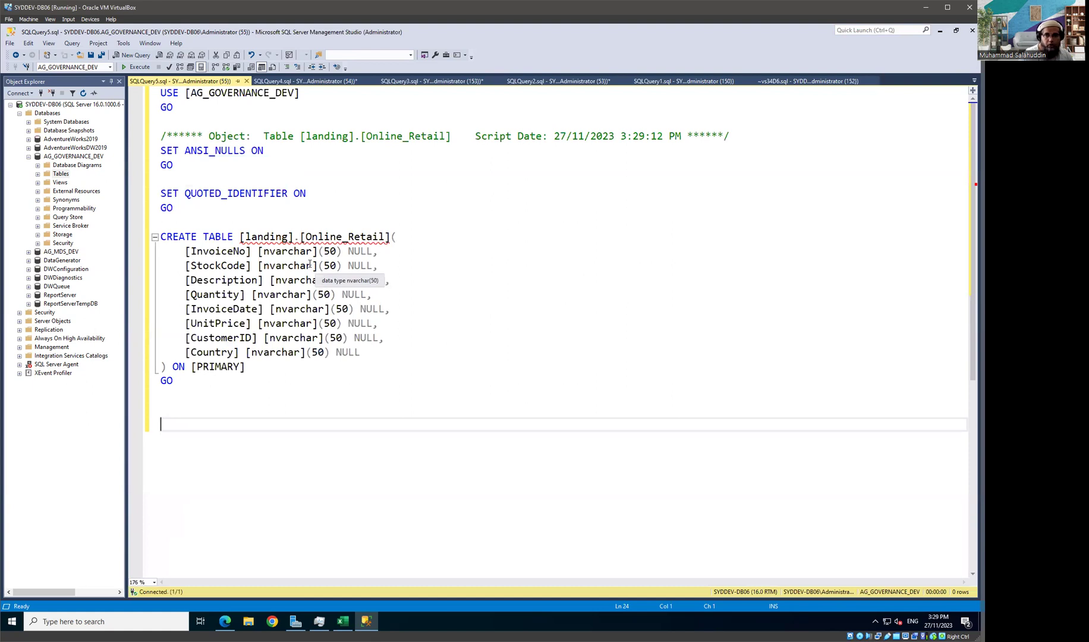
pyautogui.click(429, 270)
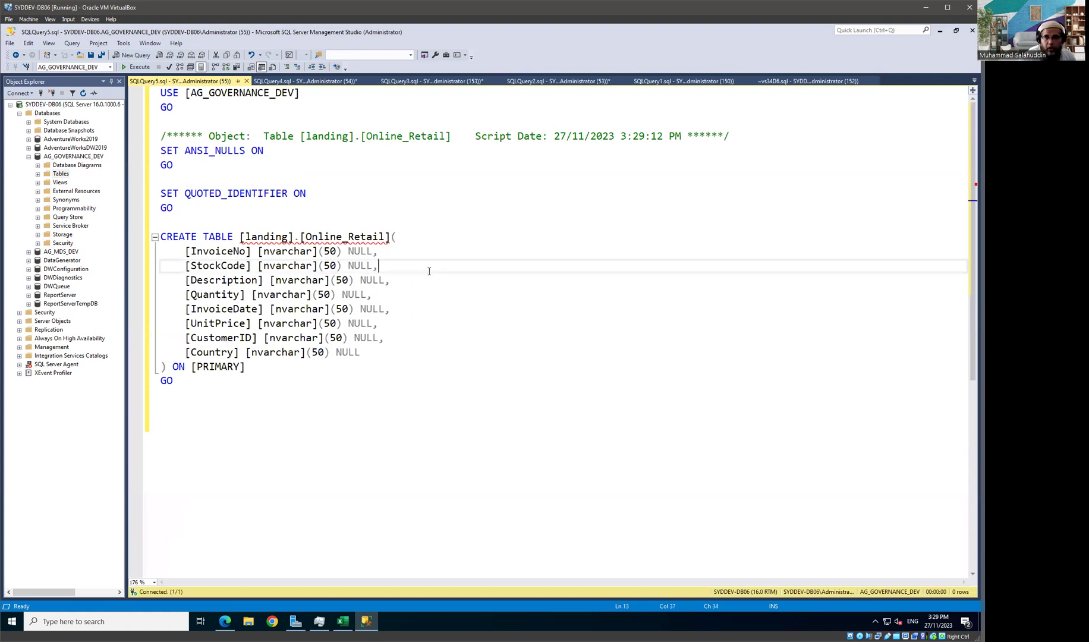
pyautogui.click(391, 335)
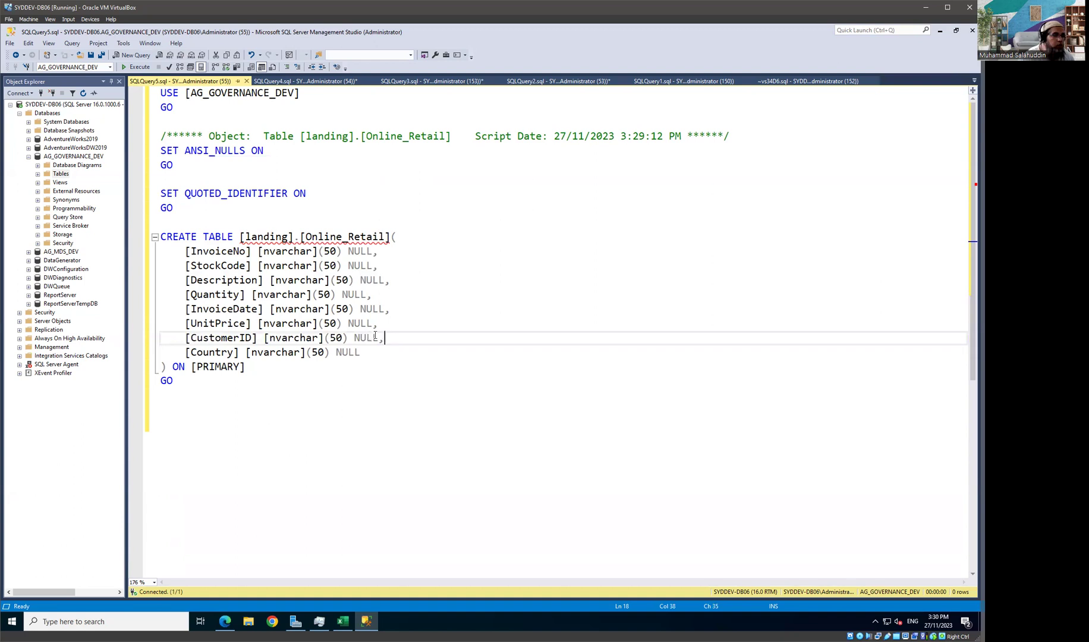
# Switch to Master Data Services in the browser and start Explorer to browse the entities.
pyautogui.click(225, 620)
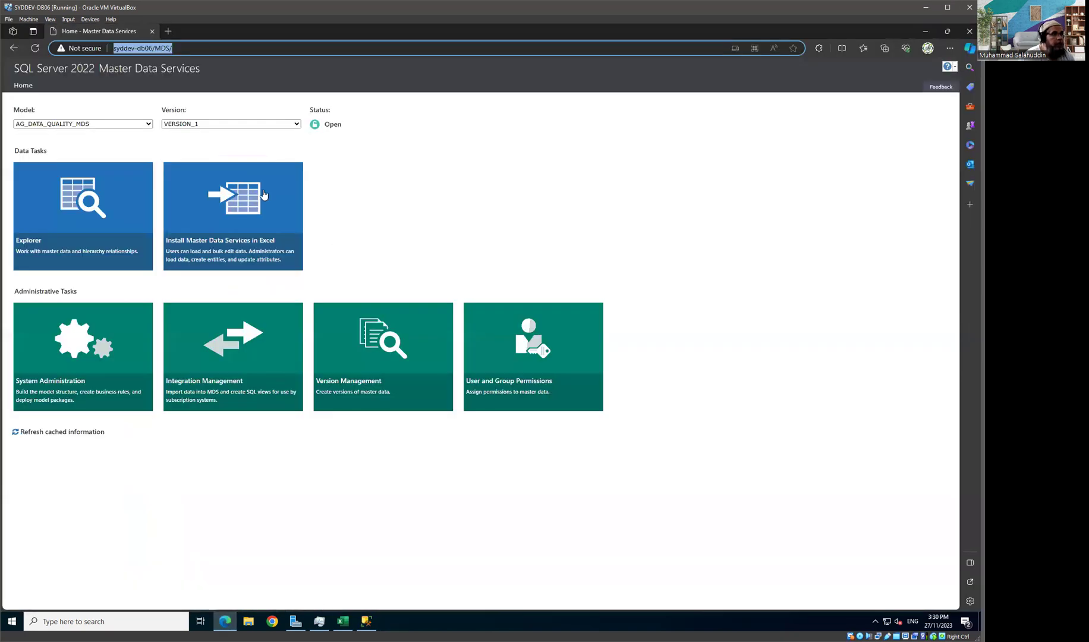
pyautogui.click(61, 217)
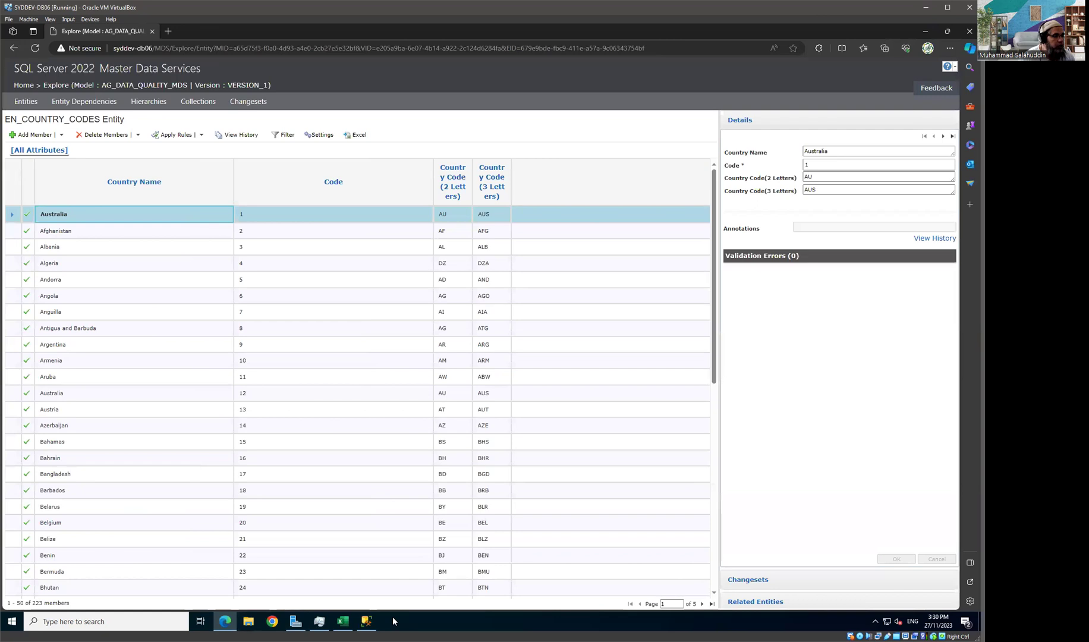
# Return to the CREATE TABLE script and highlight the nvarchar column definitions from InvoiceNo to CustomerID.
pyautogui.click(366, 621)
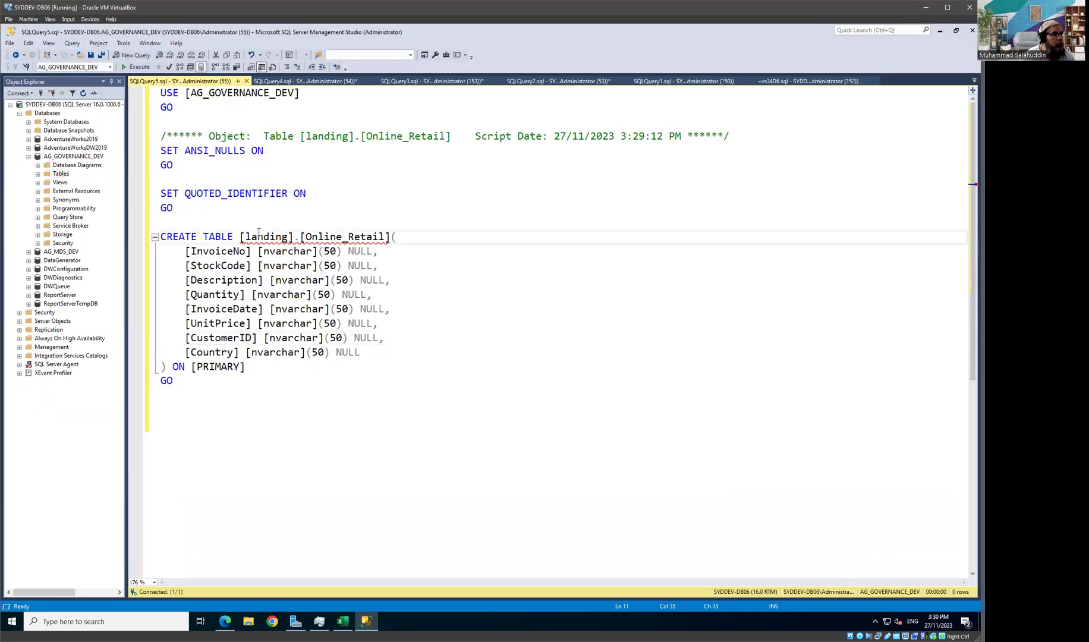
pyautogui.click(300, 309)
pyautogui.moveTo(257, 252); pyautogui.dragTo(337, 339)
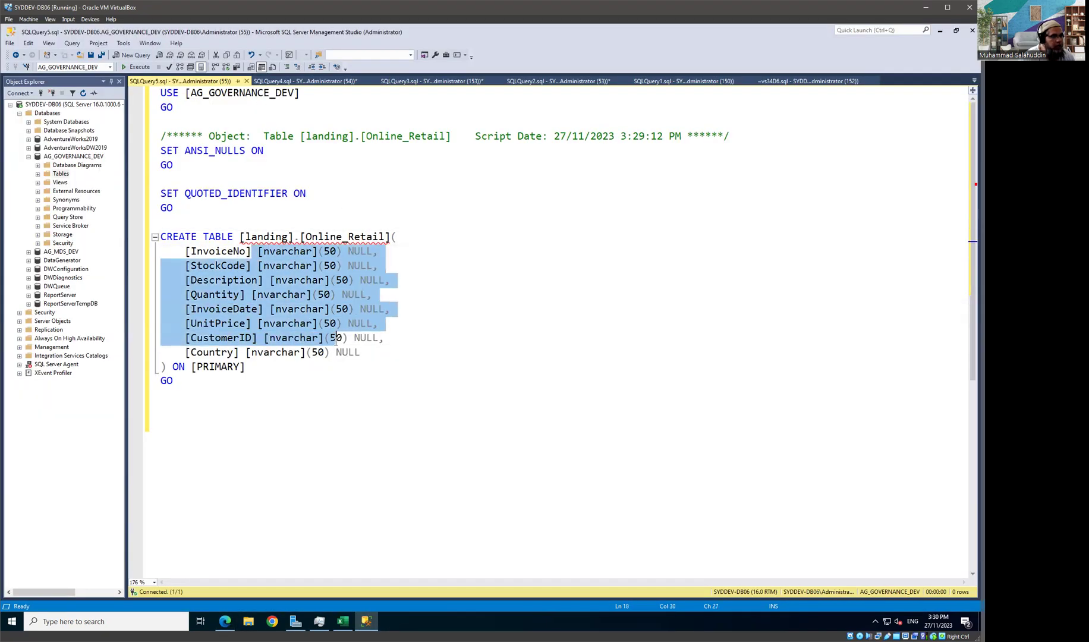
pyautogui.click(282, 337)
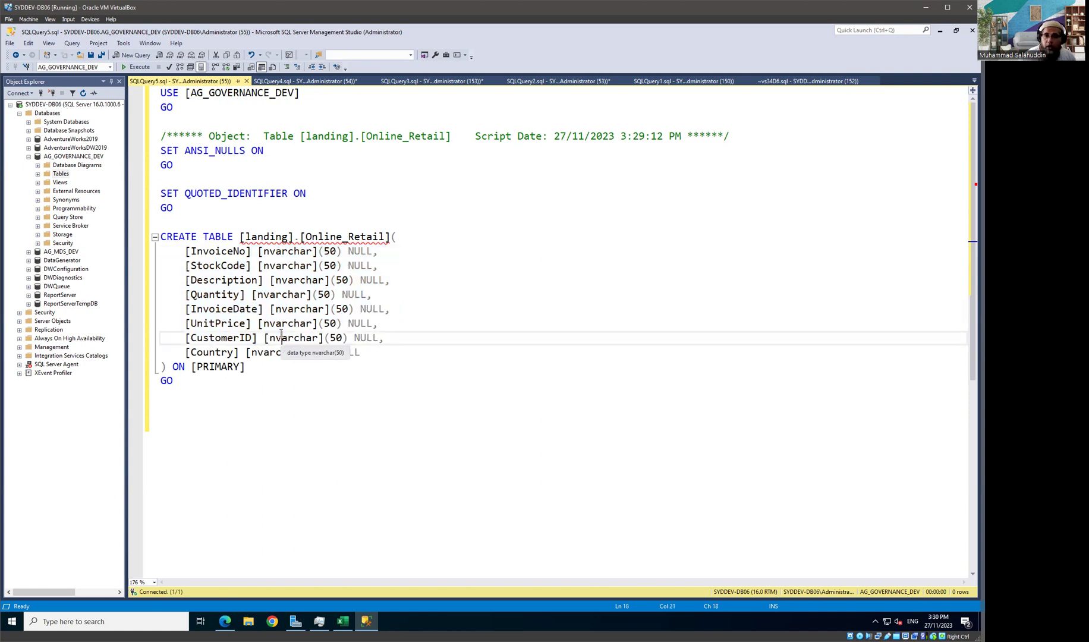
pyautogui.click(269, 295)
pyautogui.moveTo(209, 253); pyautogui.dragTo(312, 266)
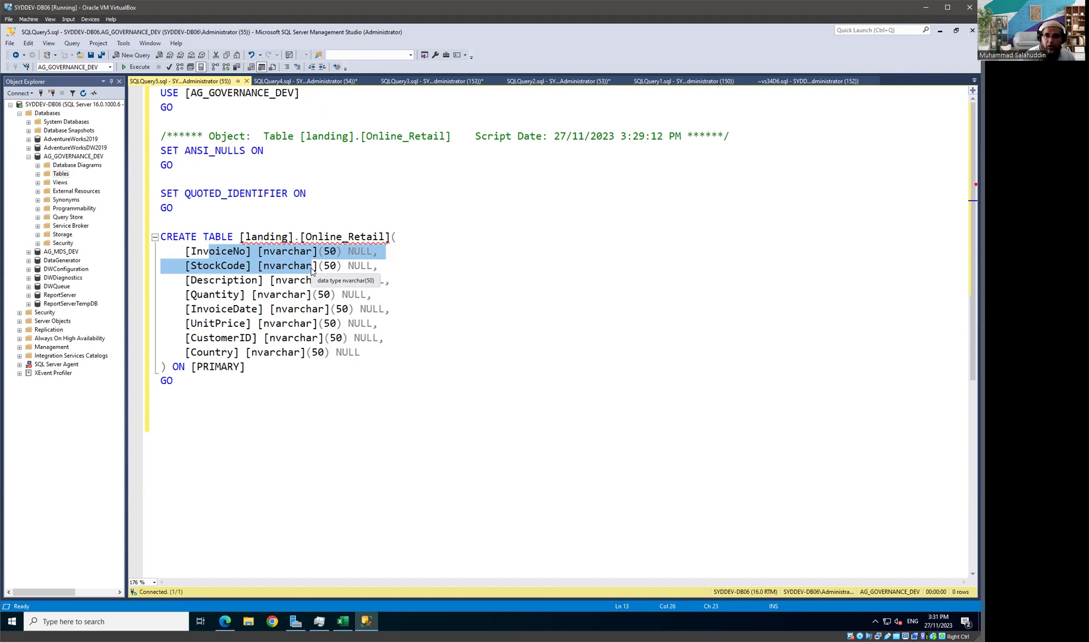
pyautogui.press('Up')
pyautogui.press('Up')
pyautogui.press('Up')
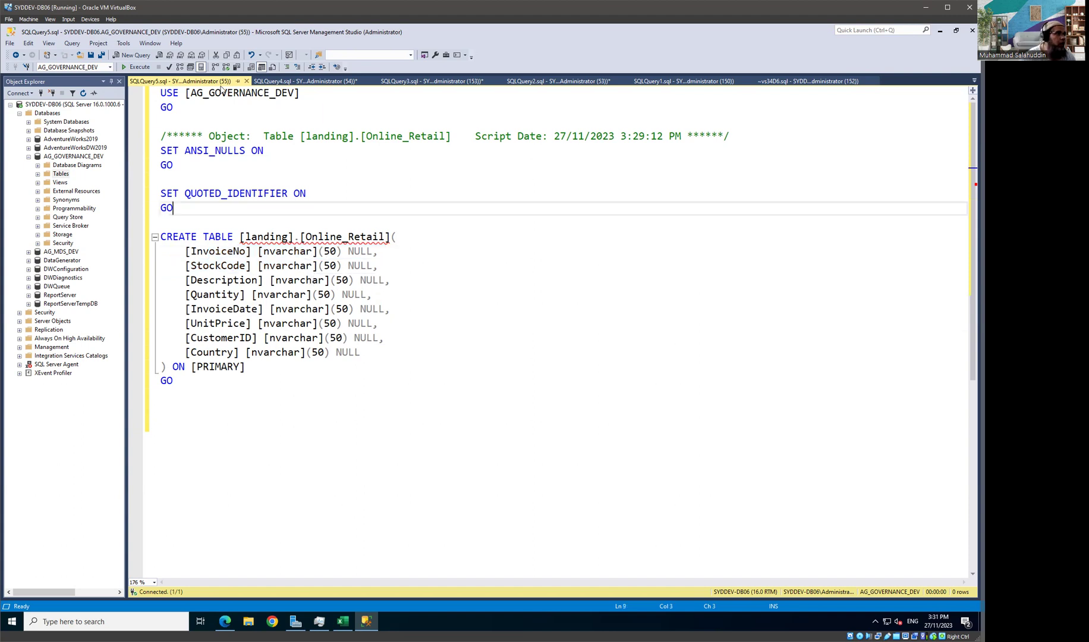
# Close the leftover CREATE TABLE script, the InvoiceDate ALTER VIEW script and the empty SQLQuery1.
pyautogui.click(247, 81)
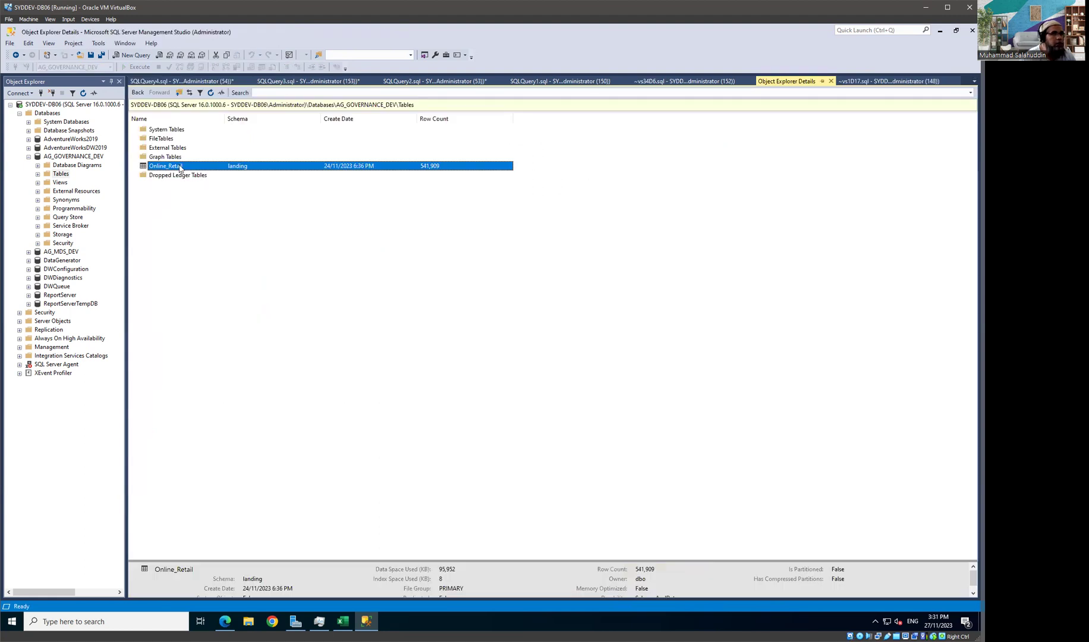
pyautogui.click(720, 82)
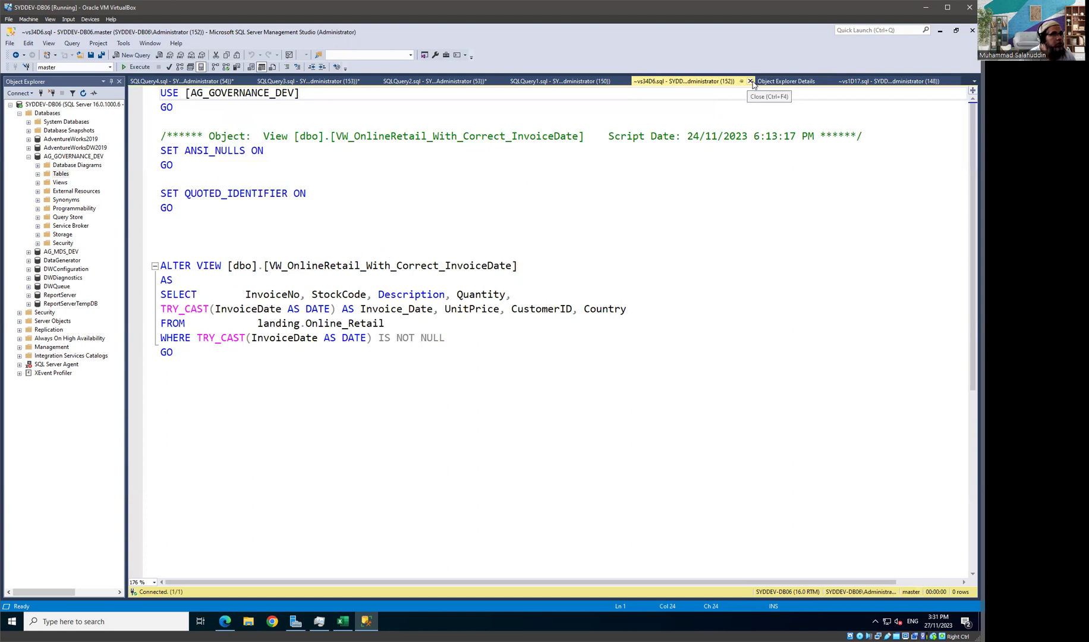
pyautogui.hotkey('ctrl', 'F4')
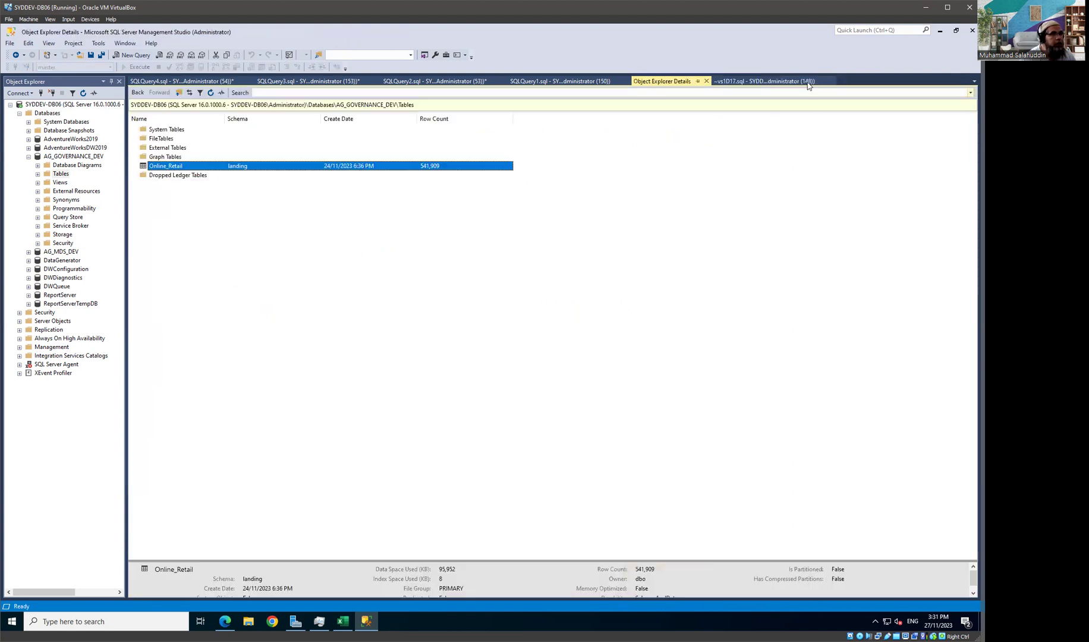
pyautogui.click(795, 83)
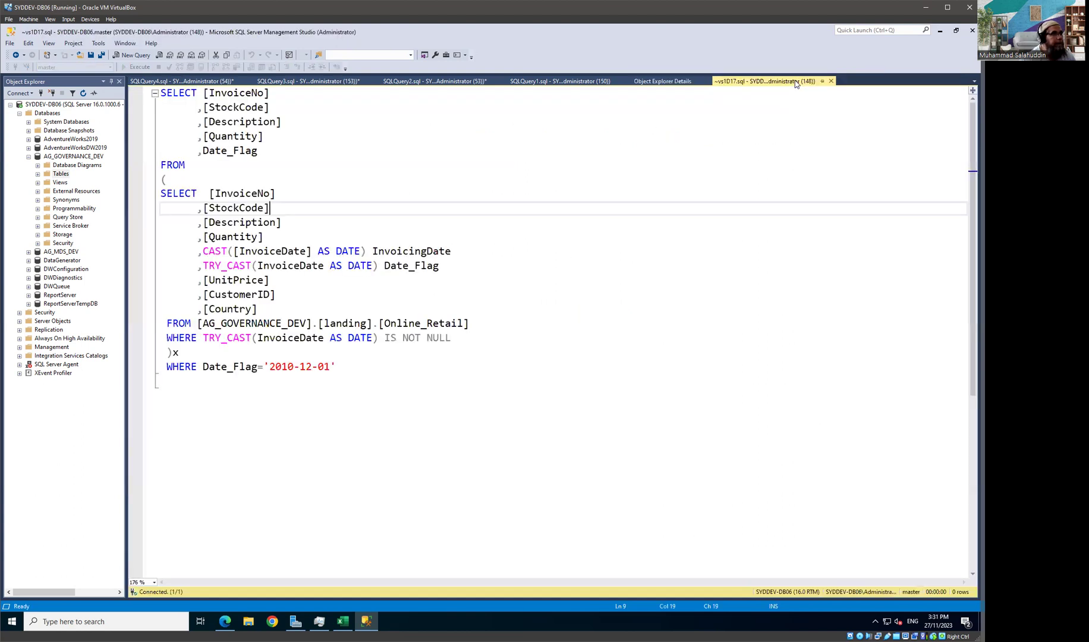
pyautogui.click(576, 83)
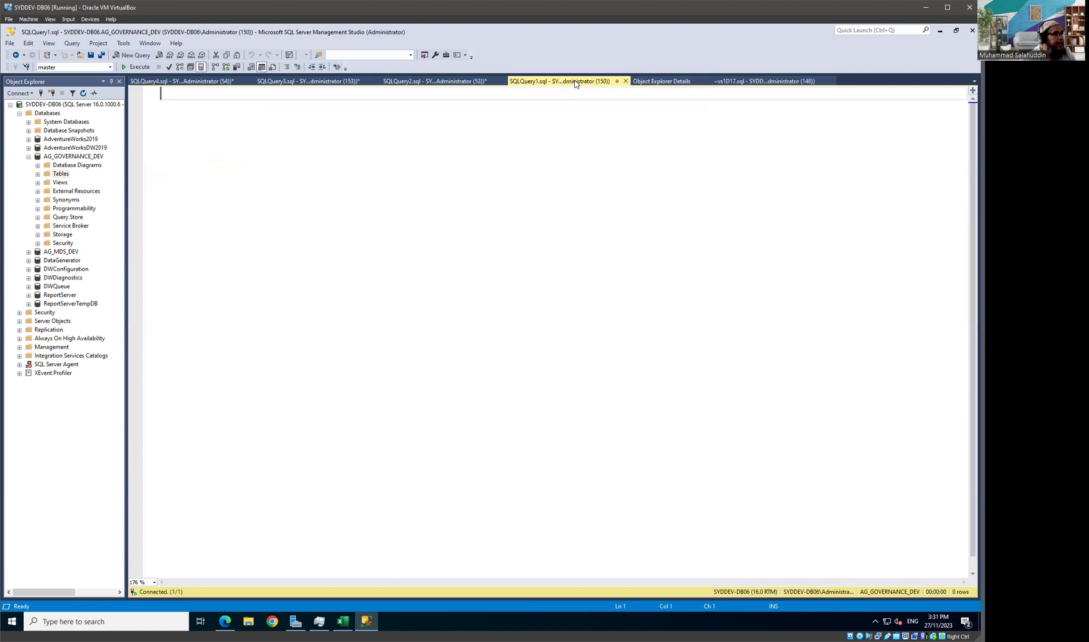
pyautogui.click(626, 81)
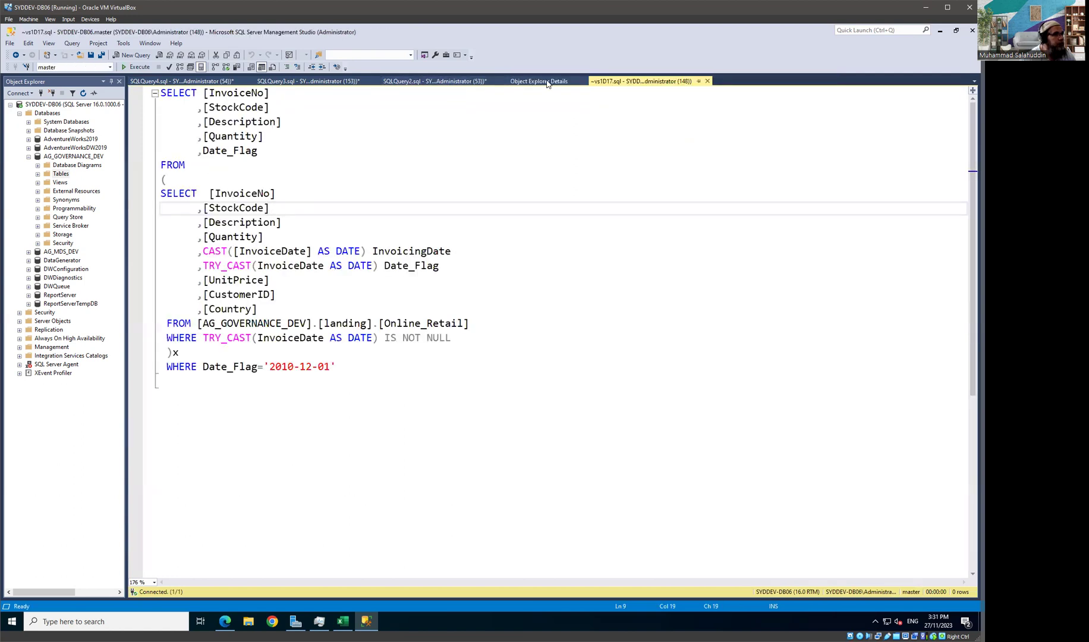
# Run Select Top 1000 Rows on Online_Retail from Object Explorer Details.
pyautogui.click(538, 81)
pyautogui.rightClick(174, 168)
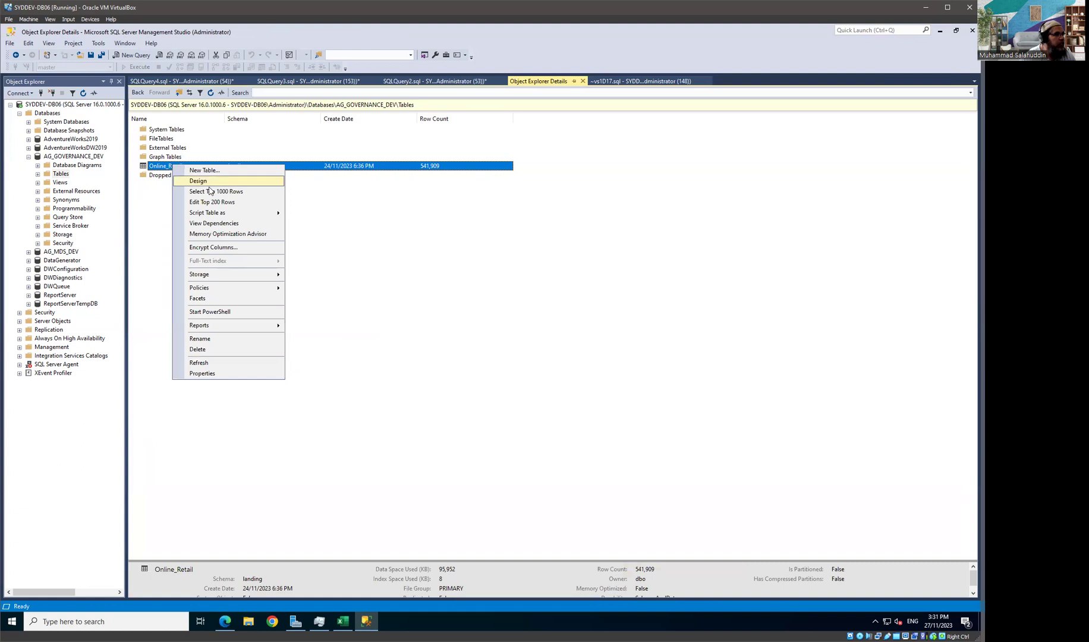
pyautogui.click(214, 189)
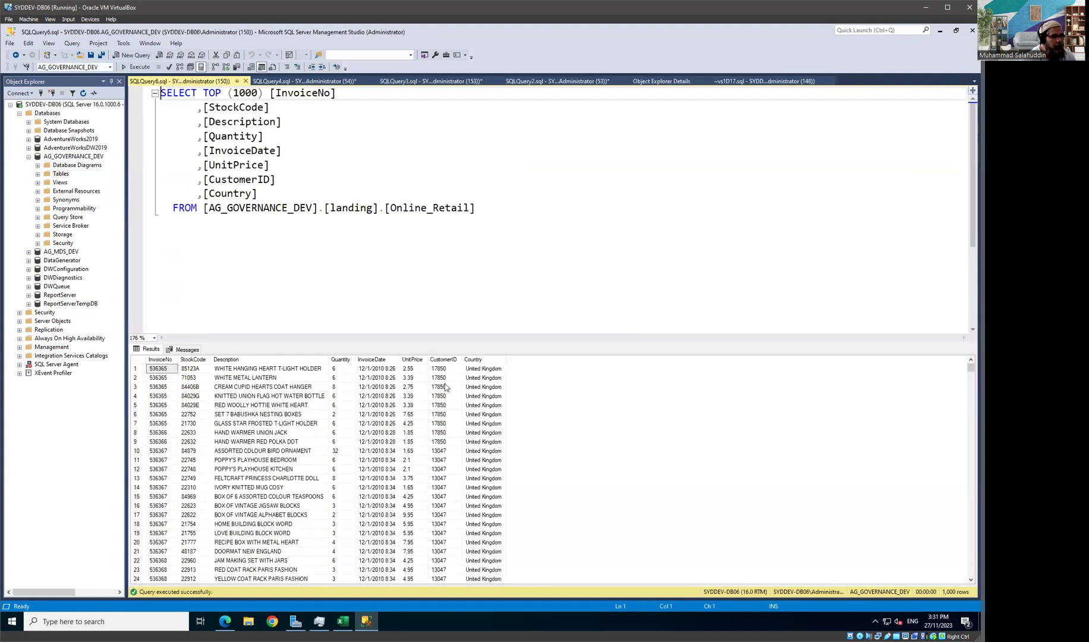
# Duplicate the FROM landing.Online_Retail line below the query and start a new SELECT above it.
pyautogui.click(553, 221)
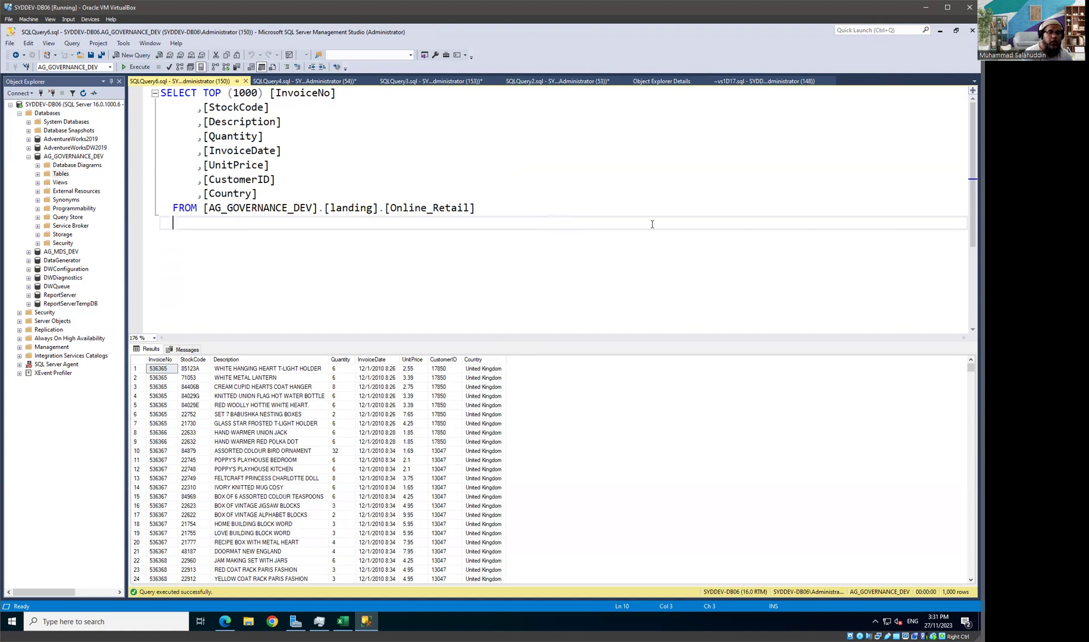
pyautogui.press('Up')
pyautogui.hotkey('shift', 'End')
pyautogui.hotkey('ctrl', 'c')
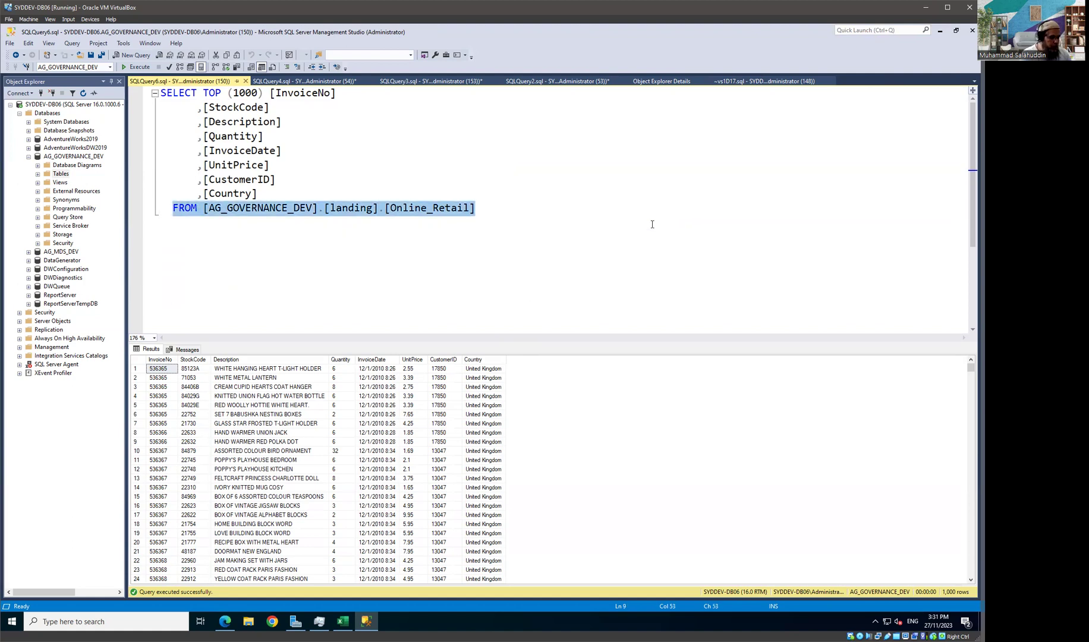
pyautogui.press('End')
pyautogui.press('Return')
pyautogui.press('Return')
pyautogui.hotkey('ctrl', 'v')
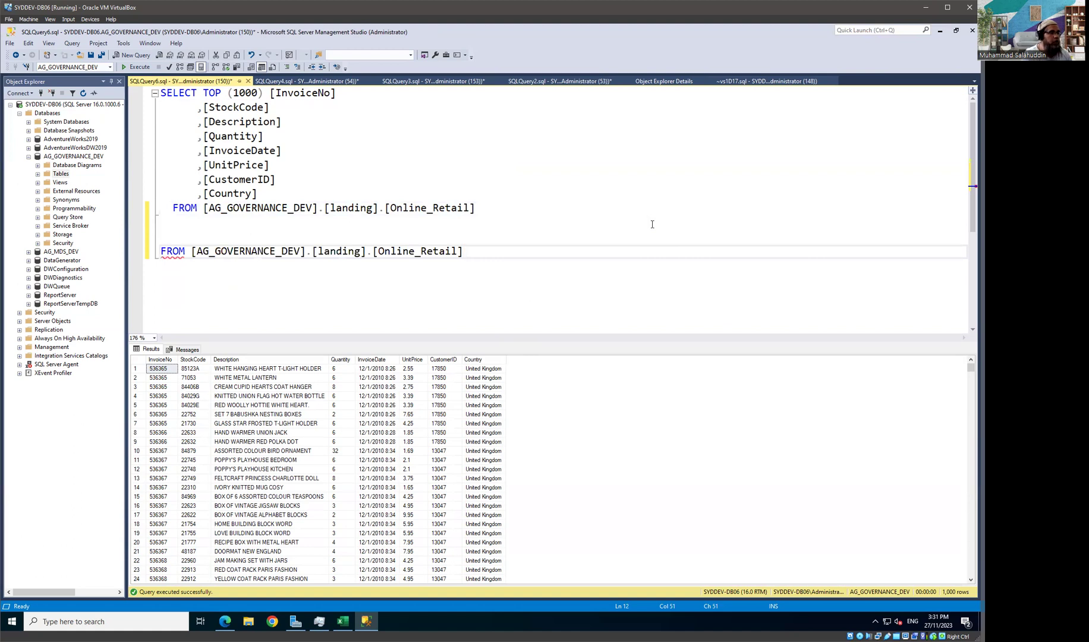
pyautogui.press('Return')
pyautogui.press('Up')
pyautogui.write('SELECT')
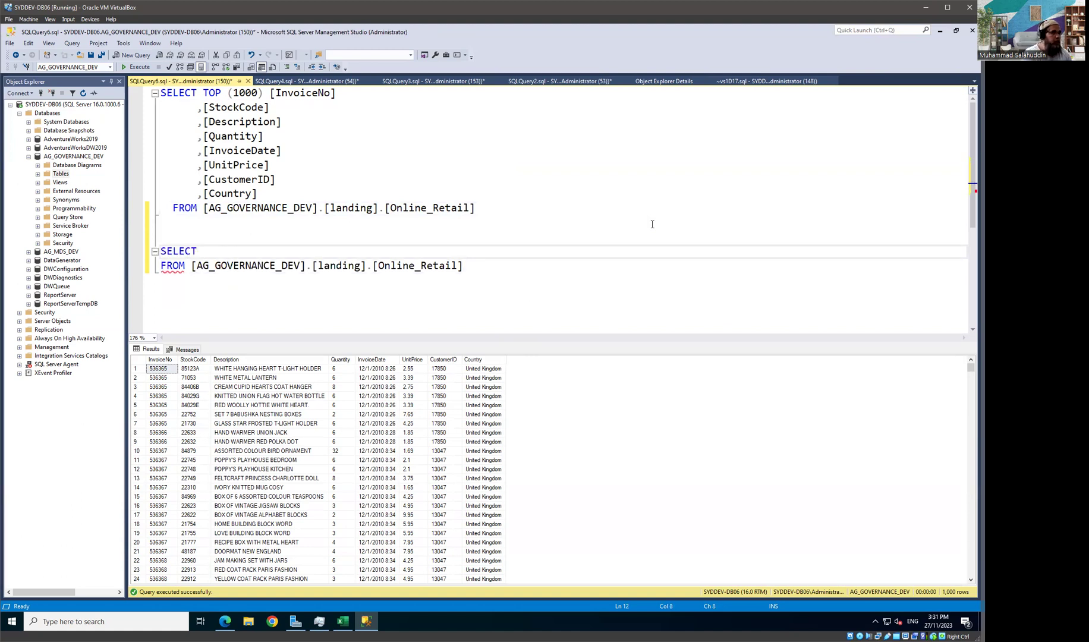
# Write CAST([InvoiceDate] AS DATE) CONVERT_INVOICE_DATE and run it; it fails with a conversion error.
pyautogui.press('Up')
pyautogui.press('Up')
pyautogui.press('Up')
pyautogui.press('Up')
pyautogui.press('Up')
pyautogui.press('Up')
pyautogui.press('Up')
pyautogui.hotkey('shift', 'End')
pyautogui.hotkey('ctrl', 'c')
pyautogui.press('Down')
pyautogui.press('Down')
pyautogui.press('Down')
pyautogui.press('Down')
pyautogui.press('Down')
pyautogui.press('Down')
pyautogui.press('Down')
pyautogui.hotkey('ctrl', 'v')
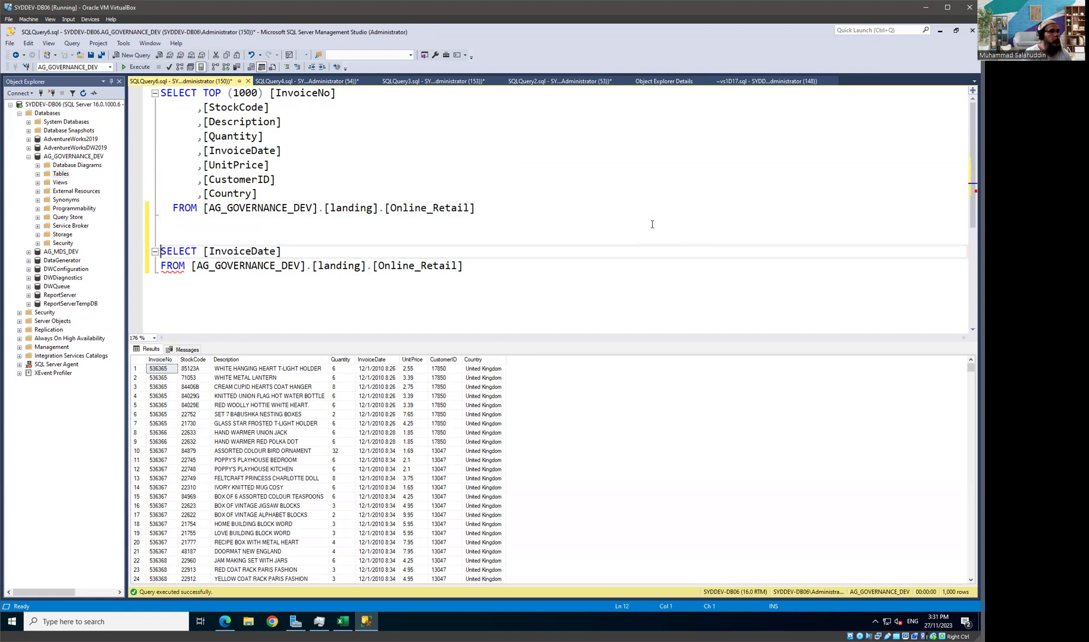
pyautogui.press('Right')
pyautogui.press('Right')
pyautogui.press('Right')
pyautogui.press('Right')
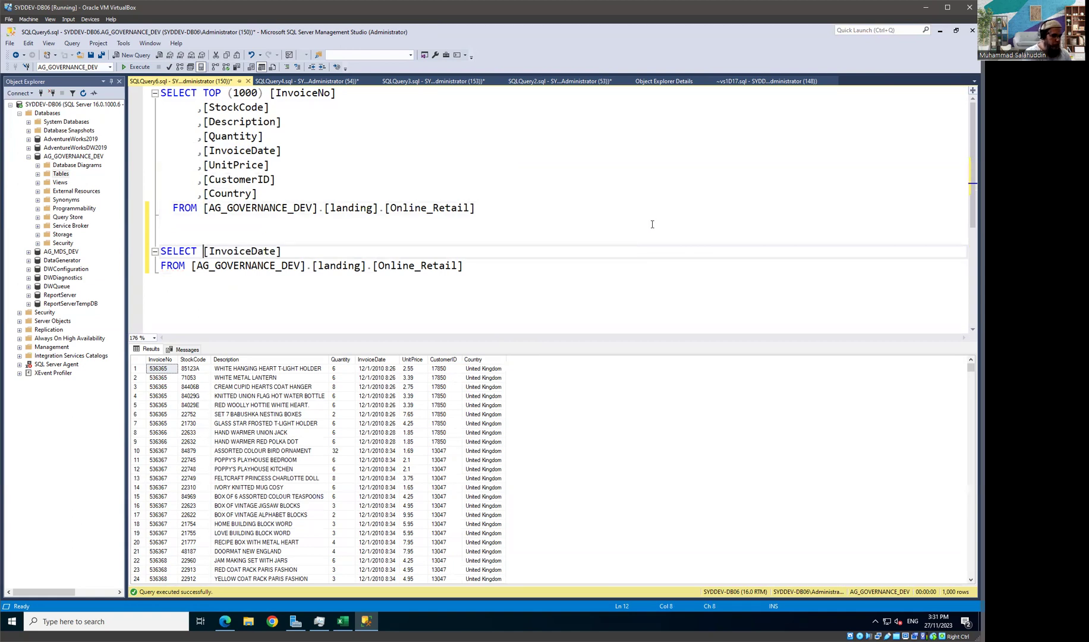
pyautogui.write('CAST(')
pyautogui.press('End')
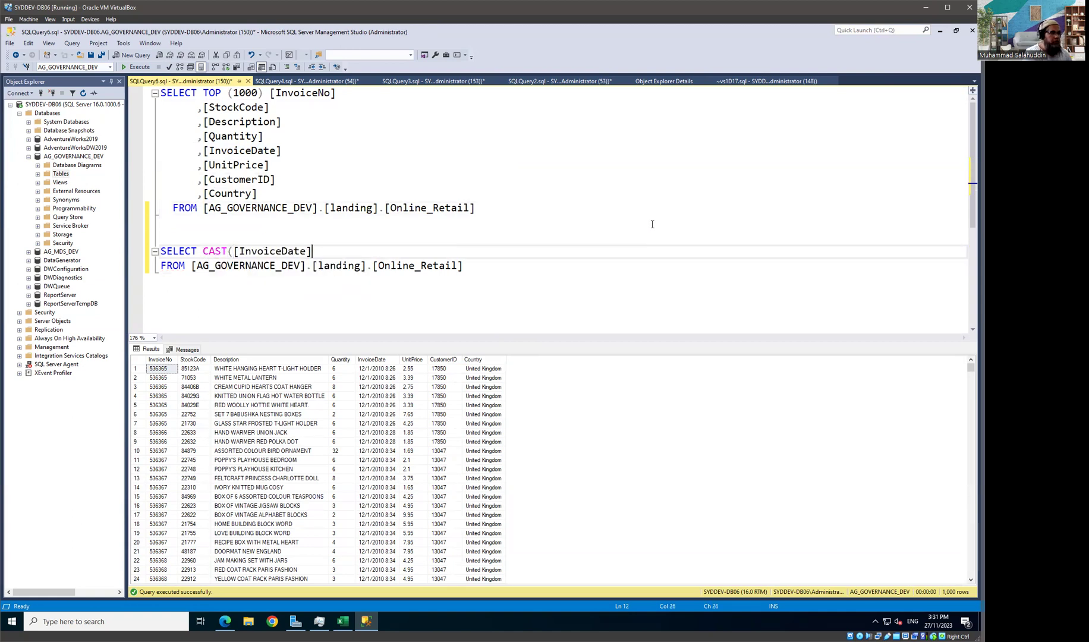
pyautogui.write('AS DA')
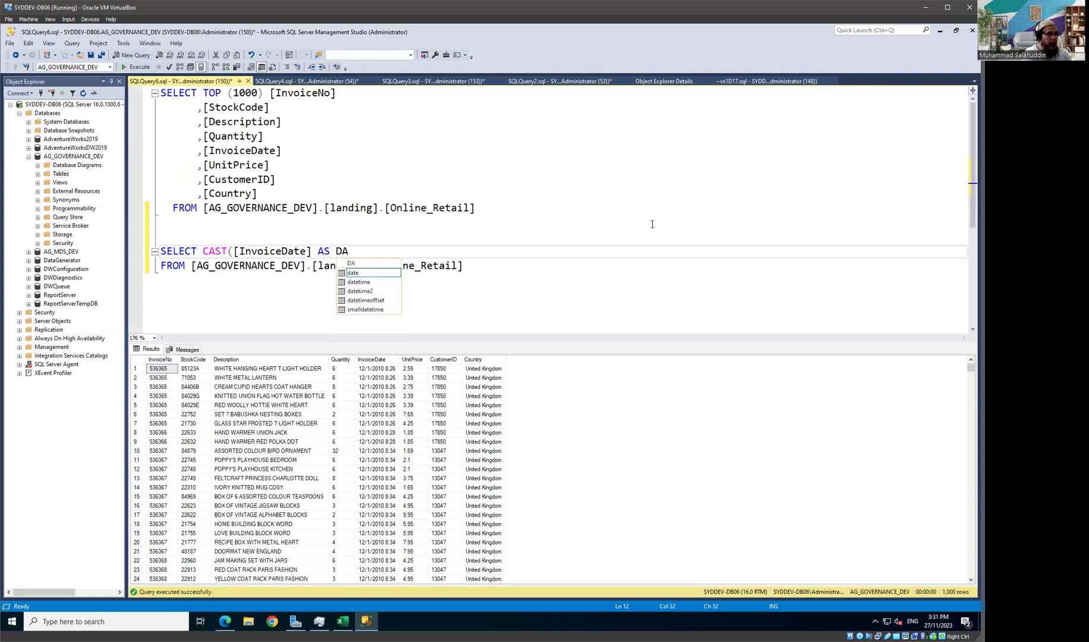
pyautogui.write('TE')
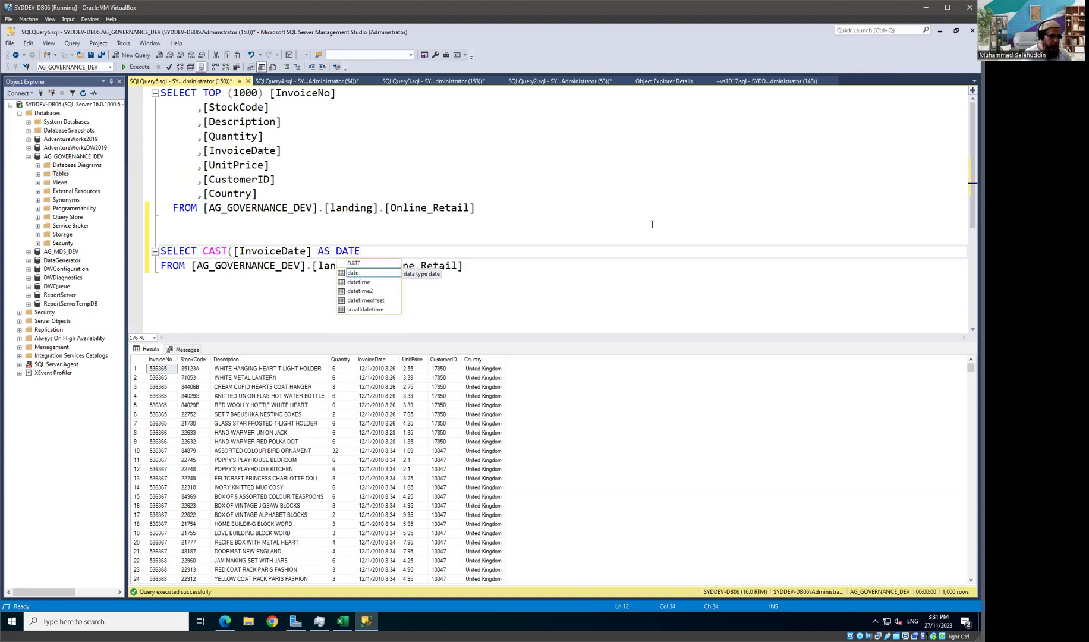
pyautogui.write(')')
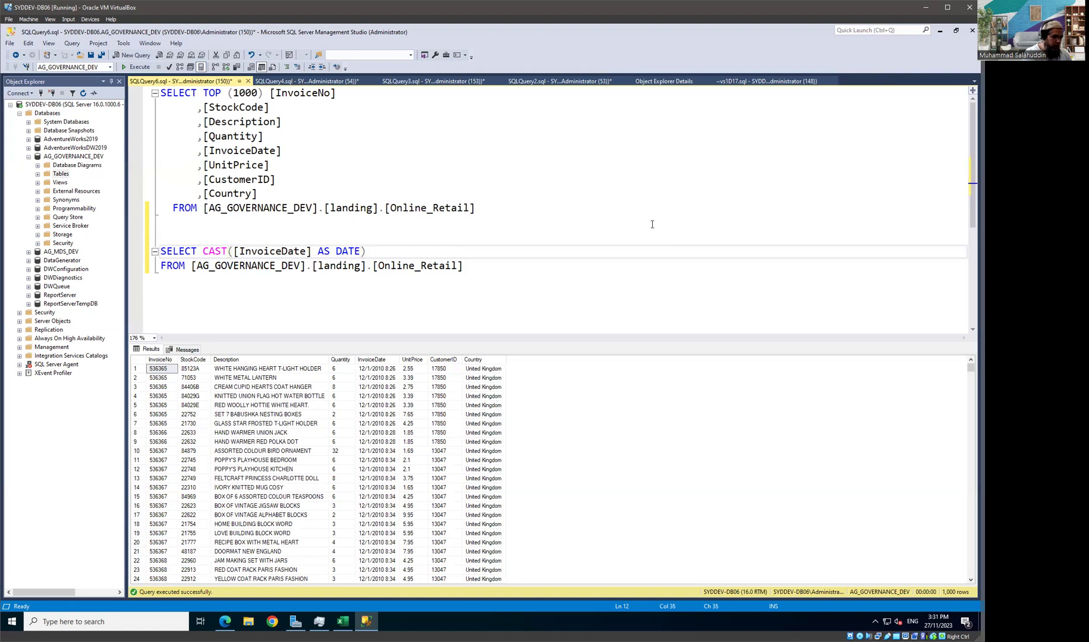
pyautogui.write(' CONVERT')
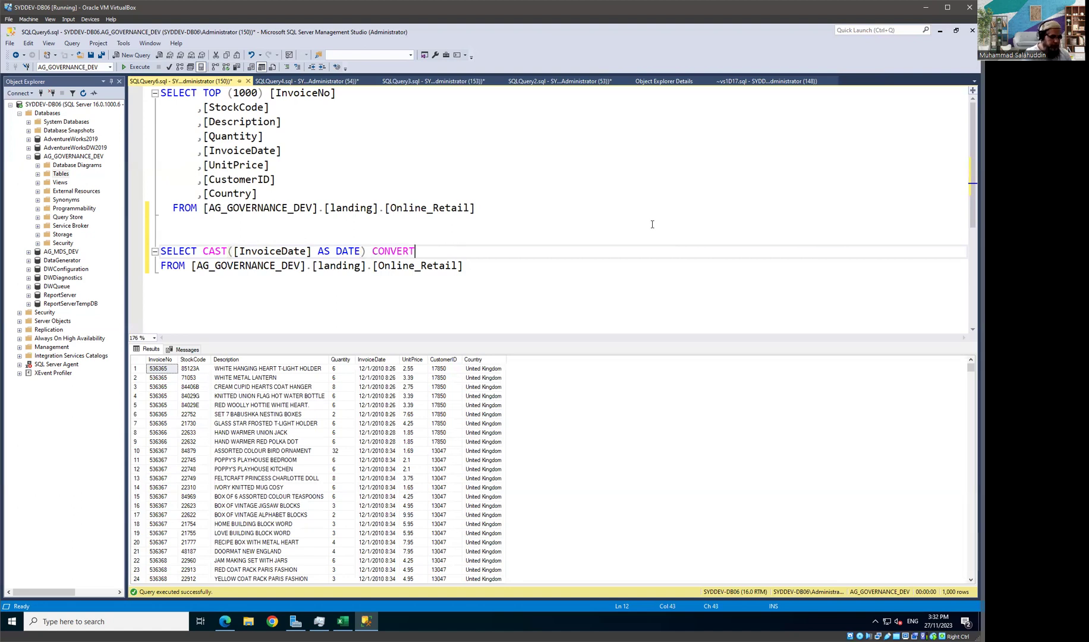
pyautogui.write('_INVOICE')
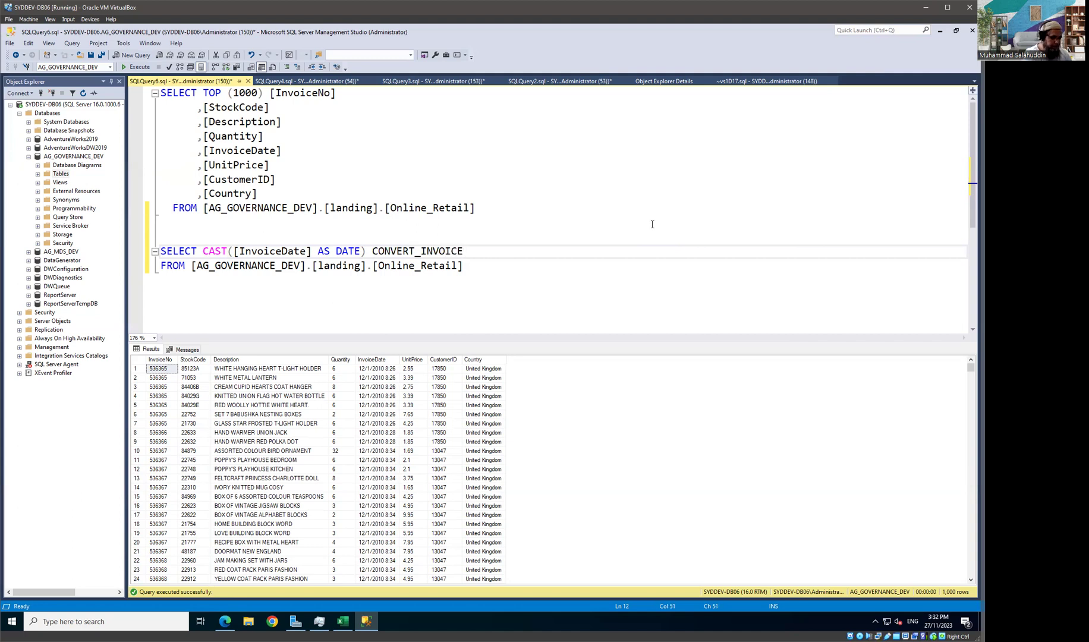
pyautogui.write('_DATE')
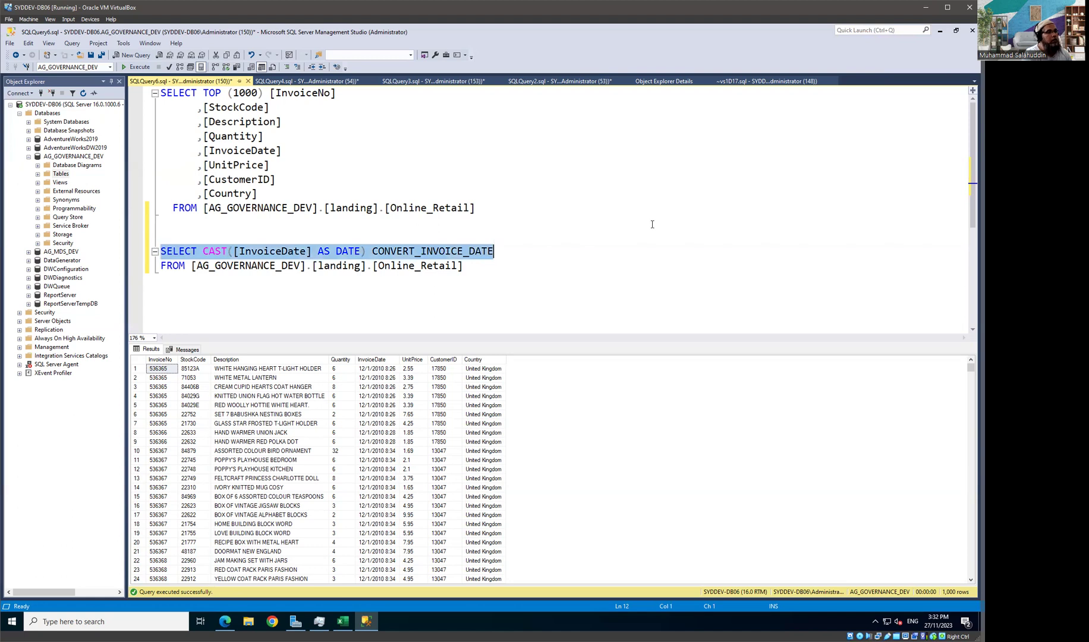
pyautogui.hotkey('shift', 'Down')
pyautogui.hotkey('shift', 'End')
pyautogui.press('F5')
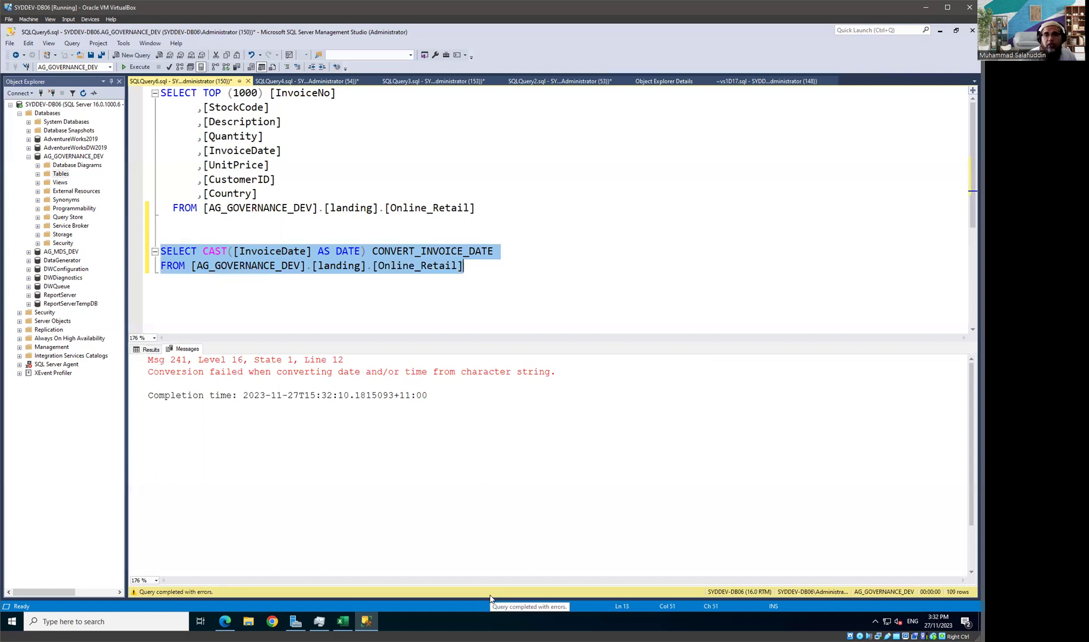
# Copy the FROM landing.Online_Retail line into a new query block above the cast query.
pyautogui.click(612, 292)
pyautogui.press('Up')
pyautogui.press('Up')
pyautogui.press('Up')
pyautogui.press('Up')
pyautogui.press('Up')
pyautogui.hotkey('shift', 'End')
pyautogui.press('Down')
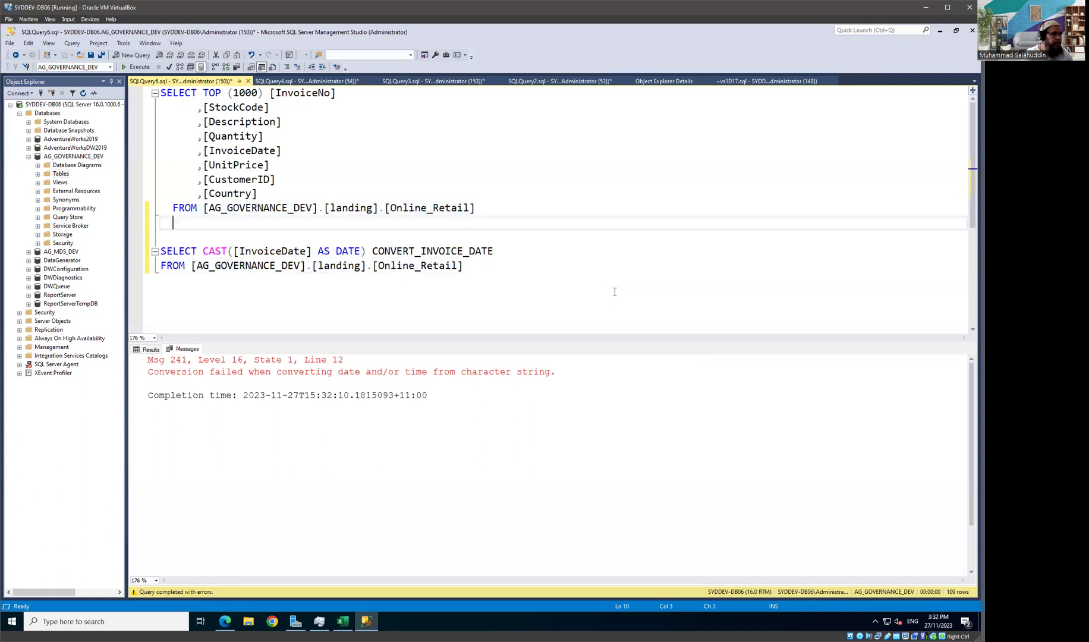
pyautogui.press('Return')
pyautogui.press('Return')
pyautogui.write('FROM [AG_GOVERNANCE_DEV].[landing].[Online_Retail]')
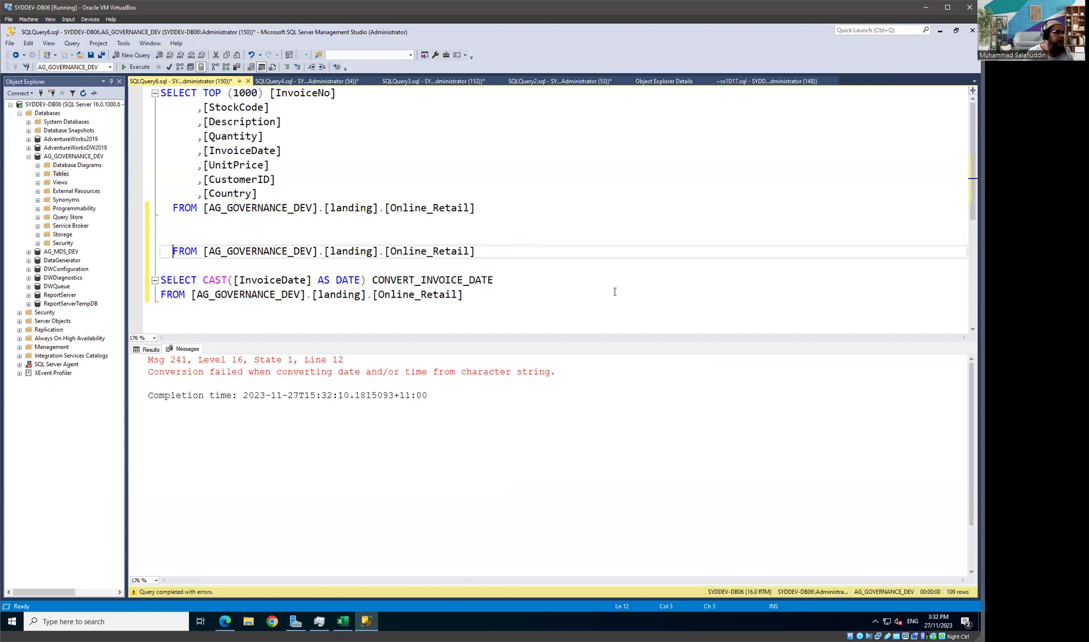
pyautogui.press('Home')
pyautogui.press('Return')
# Add SELECT COUNT(*) above the pasted FROM line and select both lines of the count query.
pyautogui.press('Up')
pyautogui.write('SELECT COUNT(*')
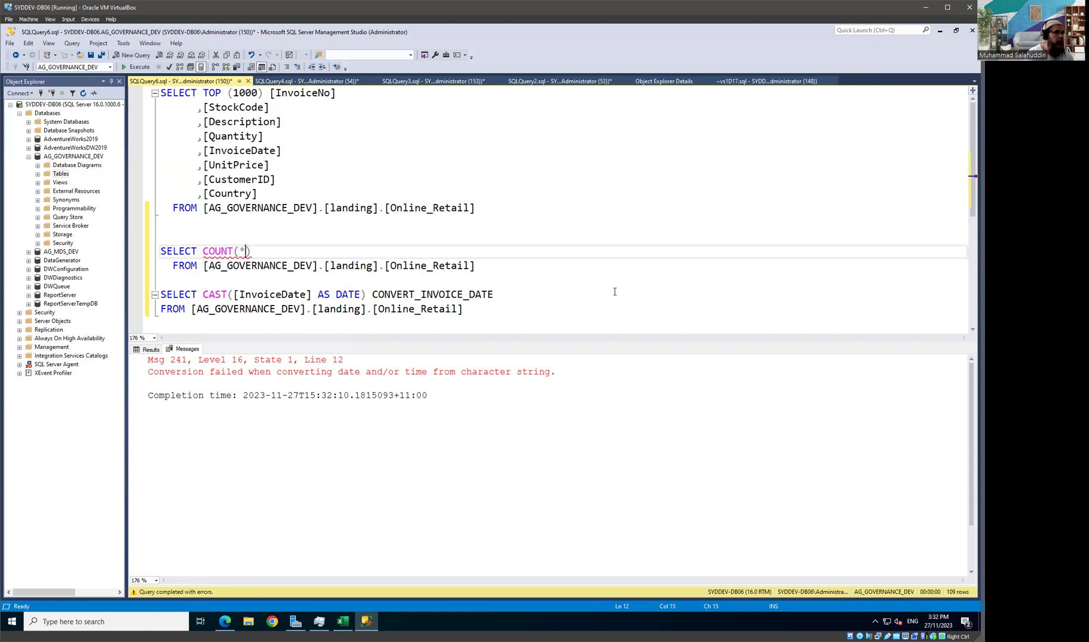
pyautogui.press('Down')
pyautogui.press('Home')
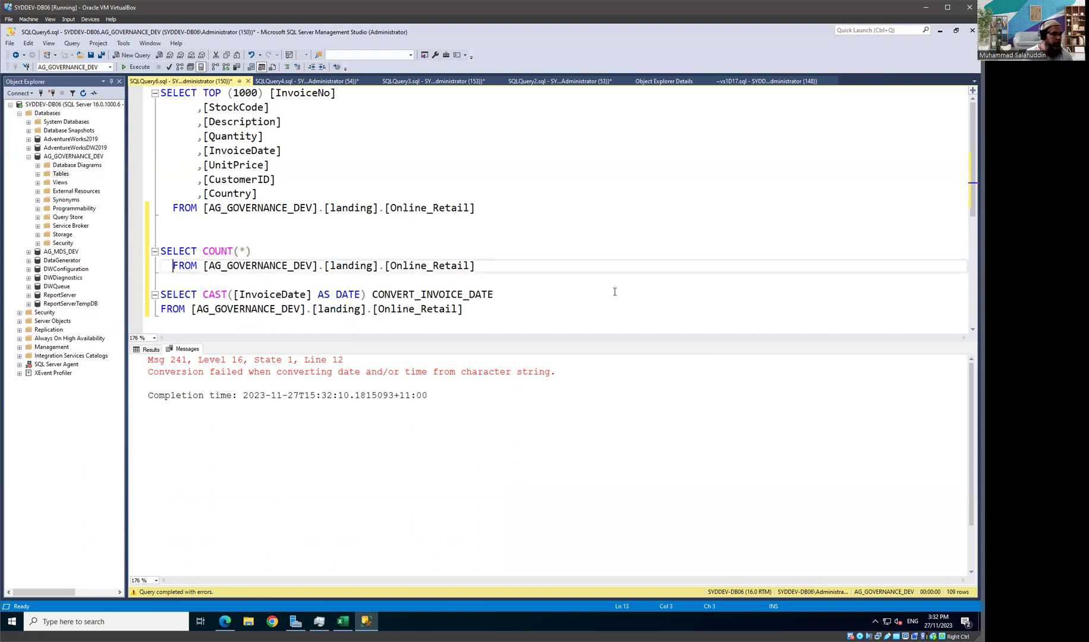
pyautogui.press('Up')
pyautogui.press('Home')
pyautogui.hotkey('shift', 'End')
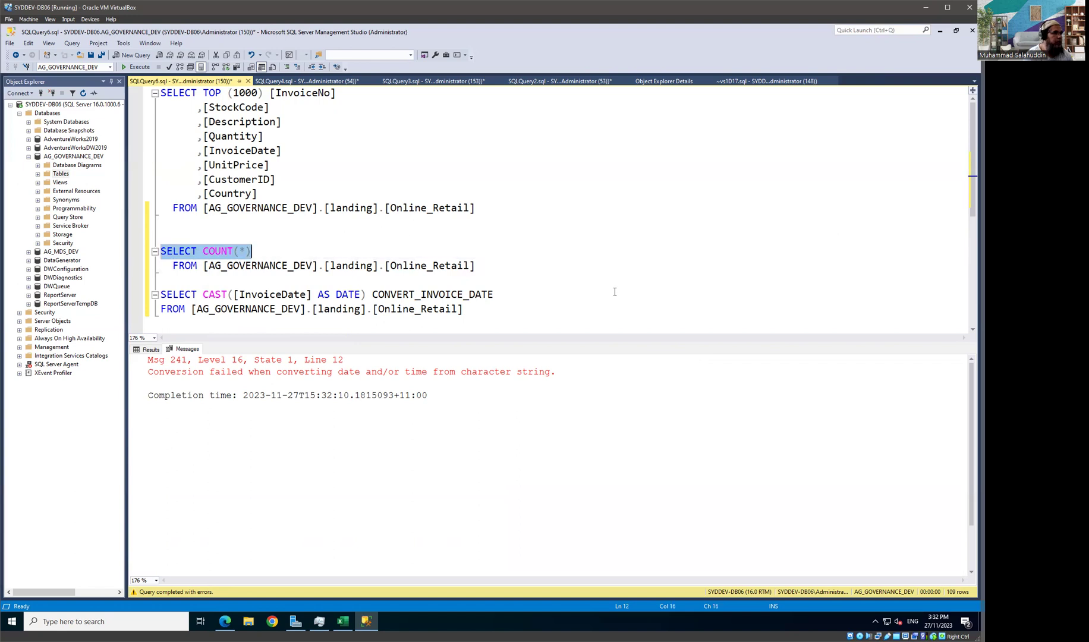
pyautogui.hotkey('shift', 'Down')
pyautogui.hotkey('shift', 'End')
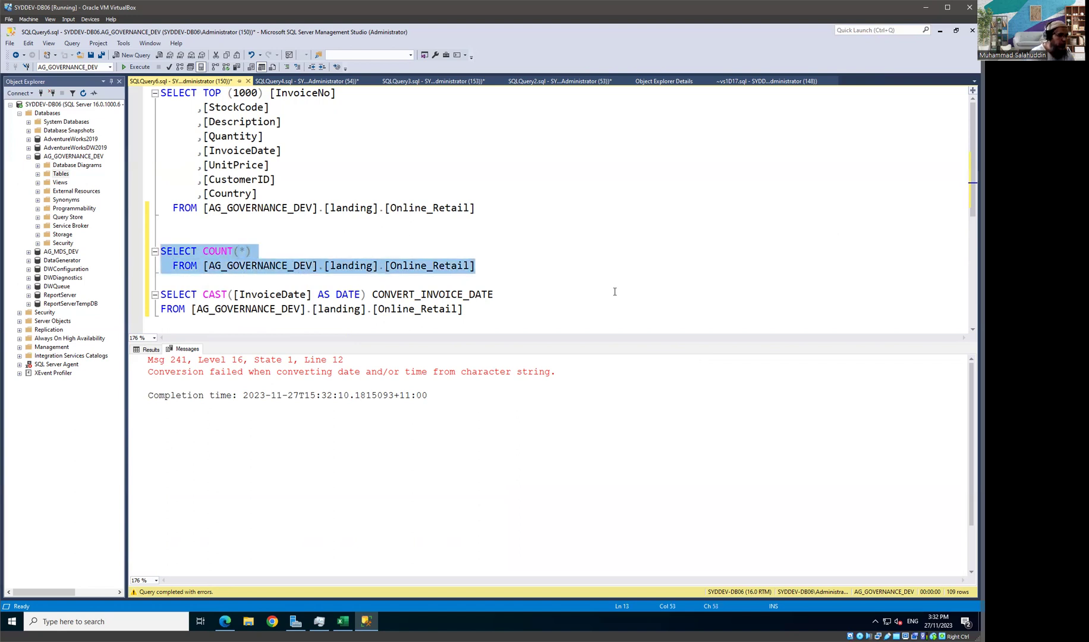
# Run the COUNT(*) query and record its result as the comment --541909 beneath it.
pyautogui.press('F5')
pyautogui.press('End')
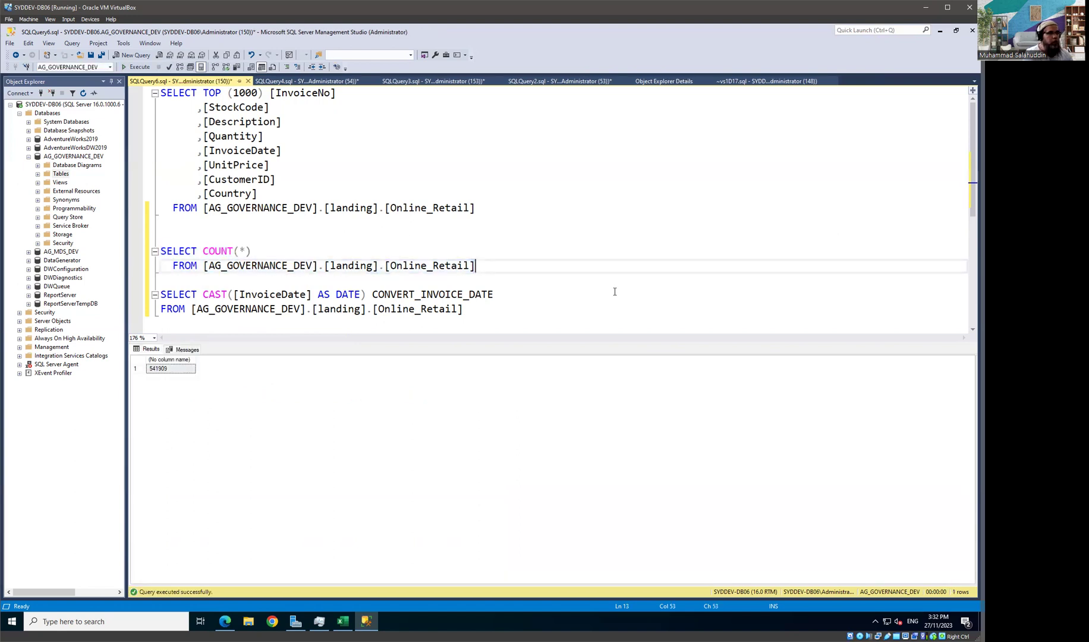
pyautogui.press('Return')
pyautogui.press('Down')
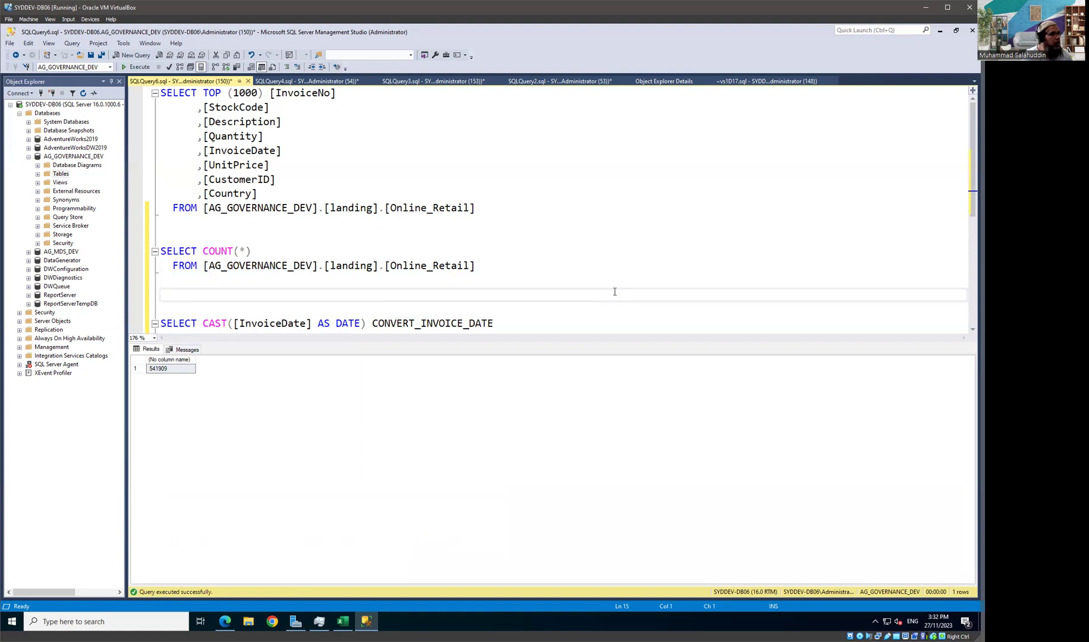
pyautogui.write('--541909')
pyautogui.press('Return')
pyautogui.press('Down')
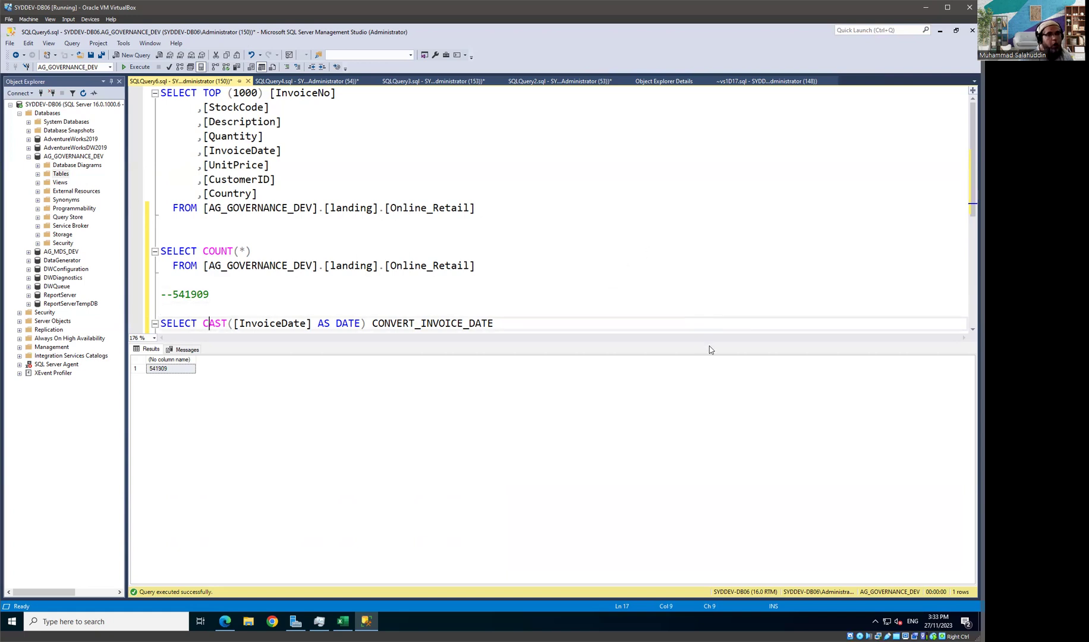
pyautogui.moveTo(711, 346); pyautogui.dragTo(706, 473)
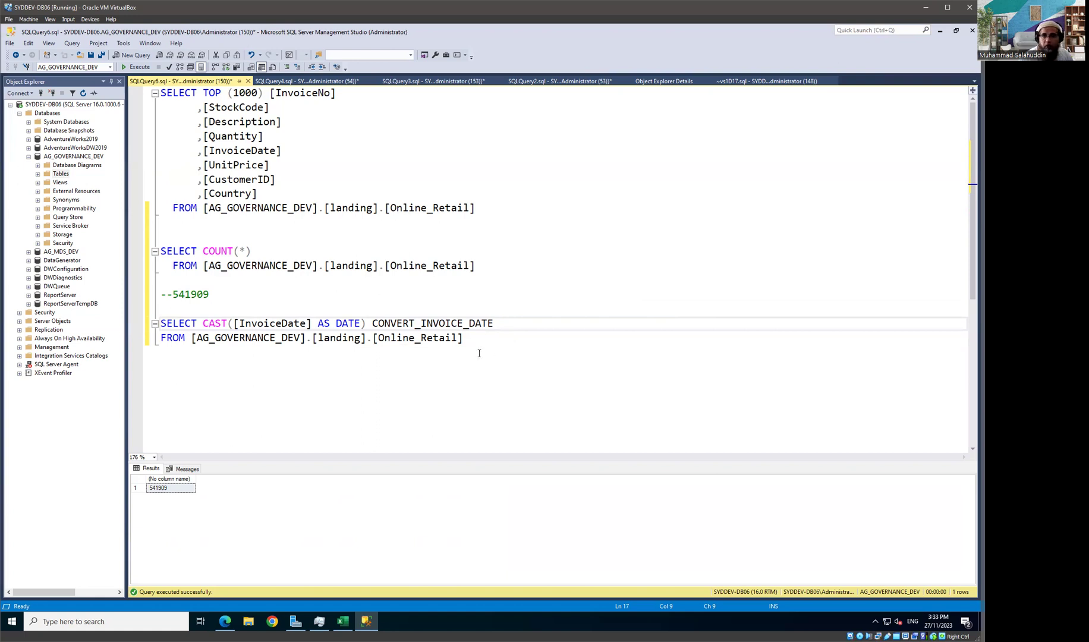
pyautogui.press('Up')
# Add a WHERE line below the FROM clause starting with TRY_CAST() from the suggestions.
pyautogui.press('Down')
pyautogui.press('Down')
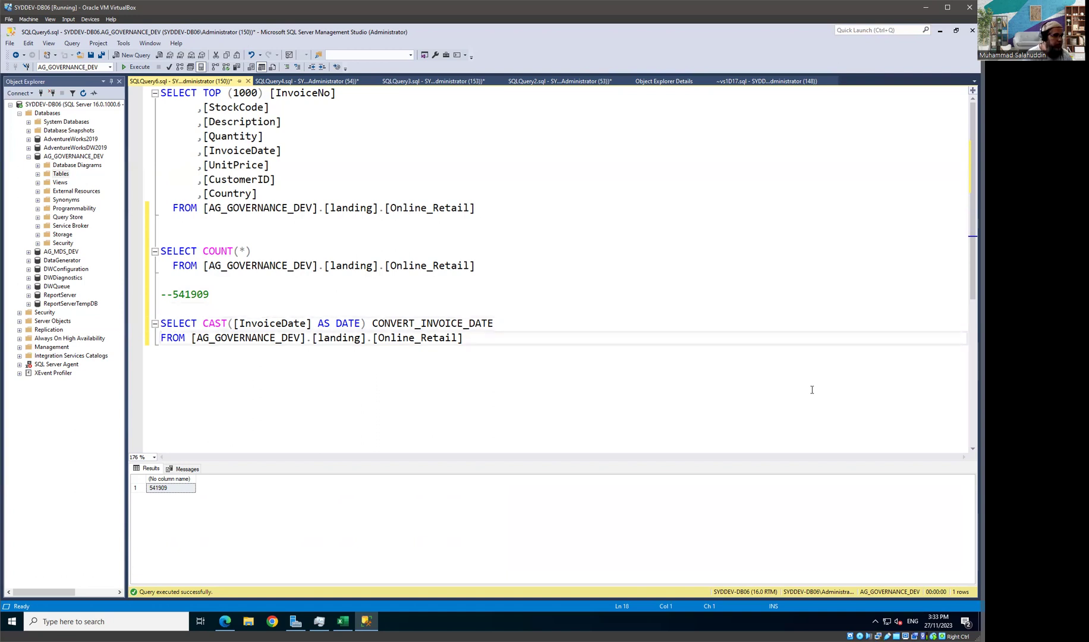
pyautogui.press('Up')
pyautogui.press('Down')
pyautogui.press('End')
pyautogui.press('Return')
pyautogui.write('WHERE')
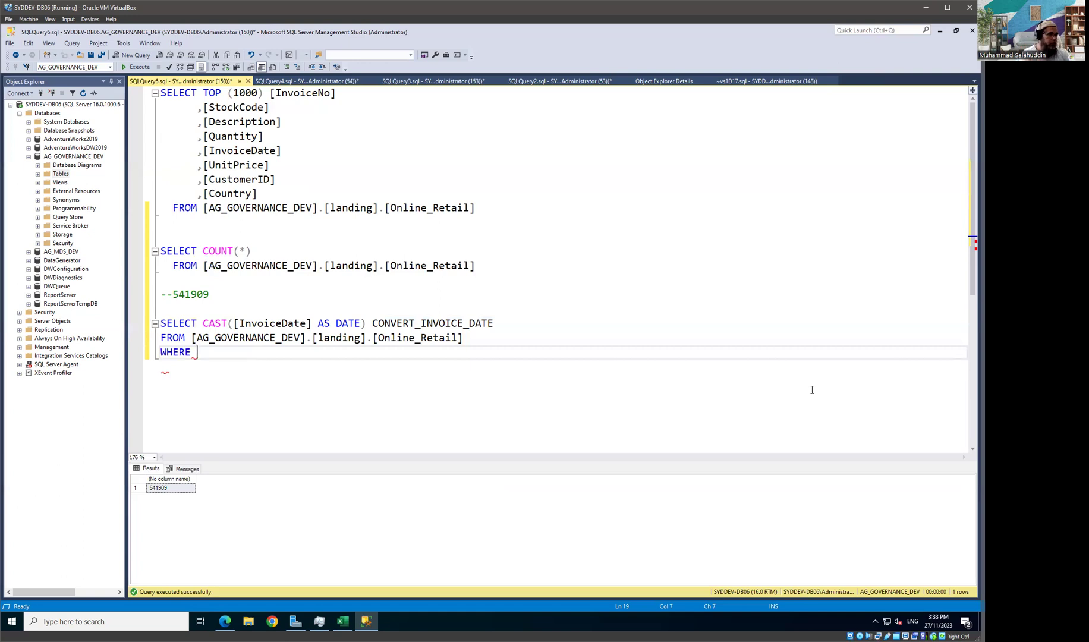
pyautogui.write('TRY')
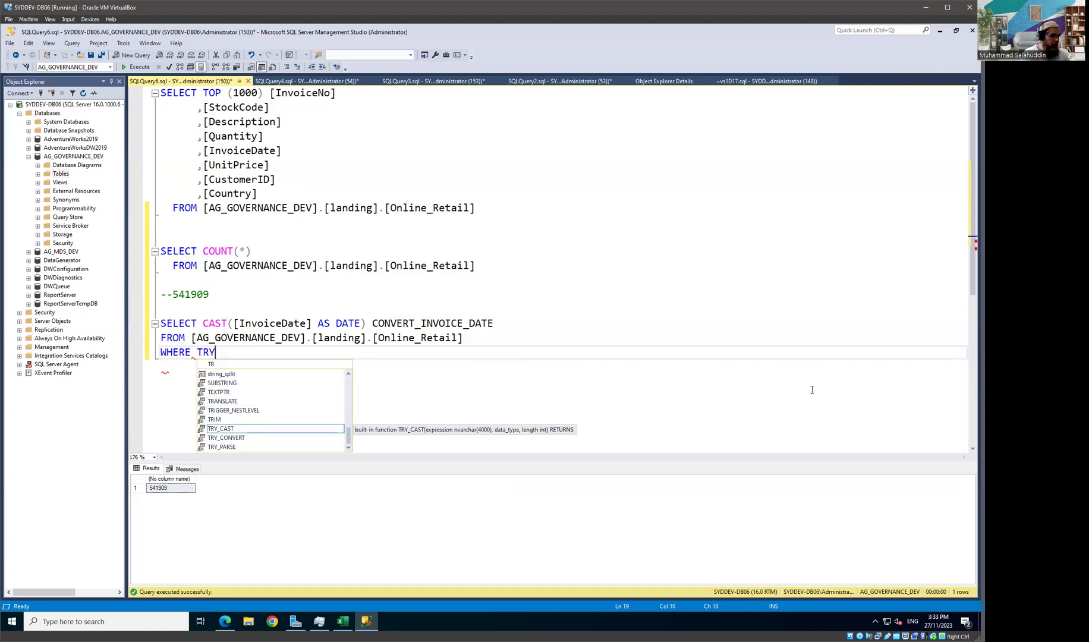
pyautogui.press('Tab')
pyautogui.write('()')
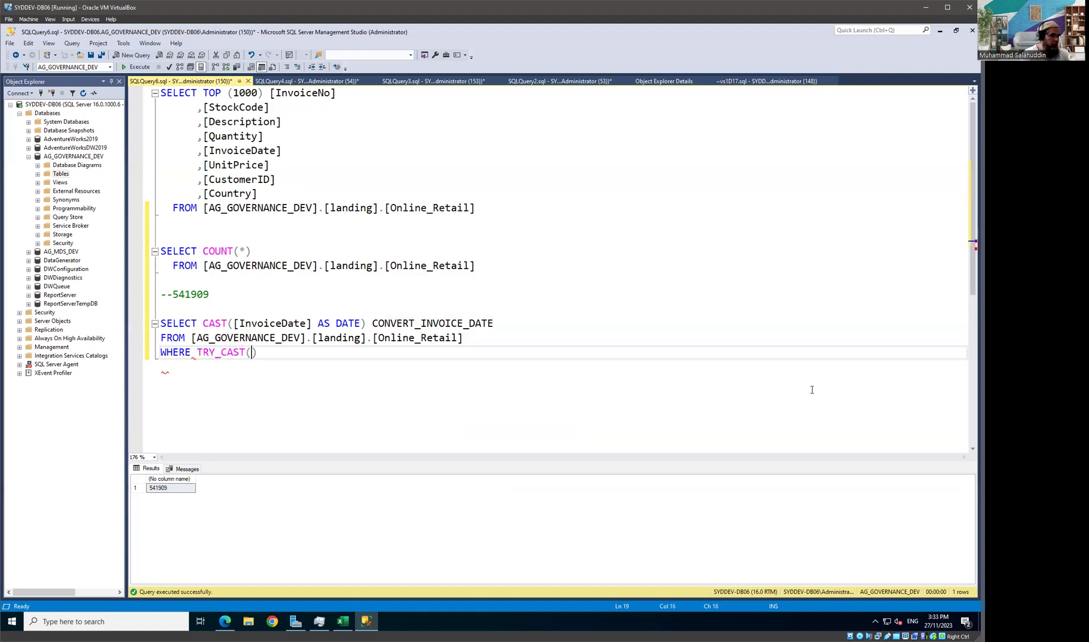
pyautogui.press('Up')
pyautogui.press('Up')
pyautogui.press('Up')
# Fill TRY_CAST with [InvoiceDate] AS DATE copied from the CAST and finish the condition with IS NOT NULL.
pyautogui.press('Down')
pyautogui.press('Right')
pyautogui.press('Right')
pyautogui.press('Right')
pyautogui.hotkey('shift', 'Right')
pyautogui.hotkey('shift', 'Right')
pyautogui.hotkey('shift', 'Right')
pyautogui.hotkey('shift', 'Right')
pyautogui.hotkey('shift', 'Right')
pyautogui.hotkey('shift', 'Right')
pyautogui.hotkey('shift', 'Right')
pyautogui.hotkey('shift', 'Right')
pyautogui.hotkey('shift', 'Right')
pyautogui.hotkey('shift', 'Right')
pyautogui.hotkey('shift', 'Right')
pyautogui.hotkey('shift', 'Right')
pyautogui.hotkey('ctrl', 'c')
pyautogui.press('Down')
pyautogui.press('Down')
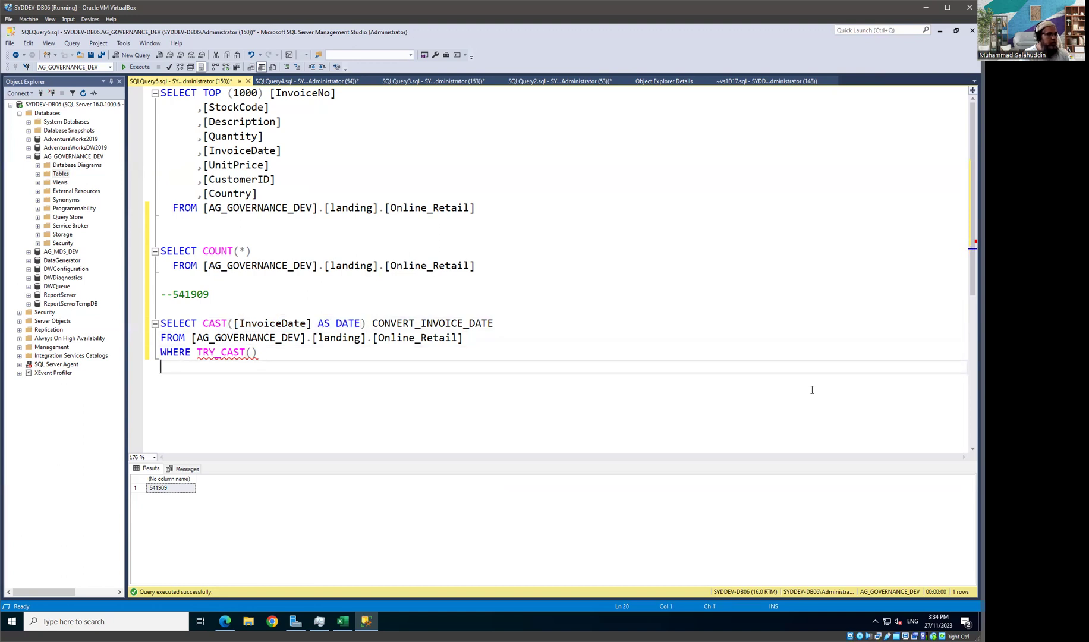
pyautogui.press('Up')
pyautogui.press('Left')
pyautogui.press('Left')
pyautogui.hotkey('ctrl', 'v')
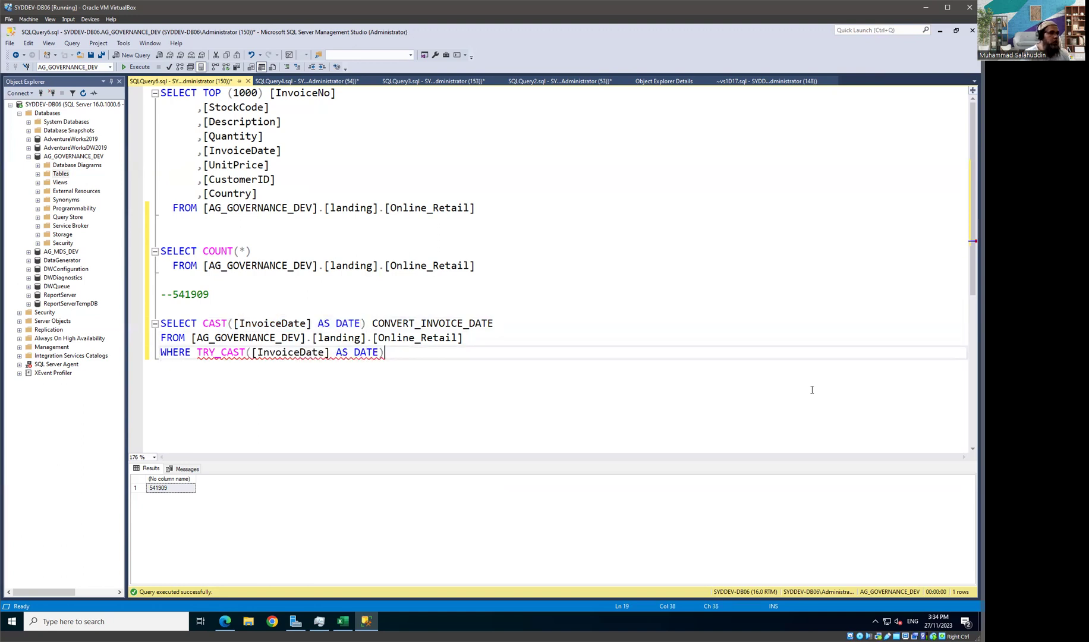
pyautogui.press('Home')
pyautogui.press('End')
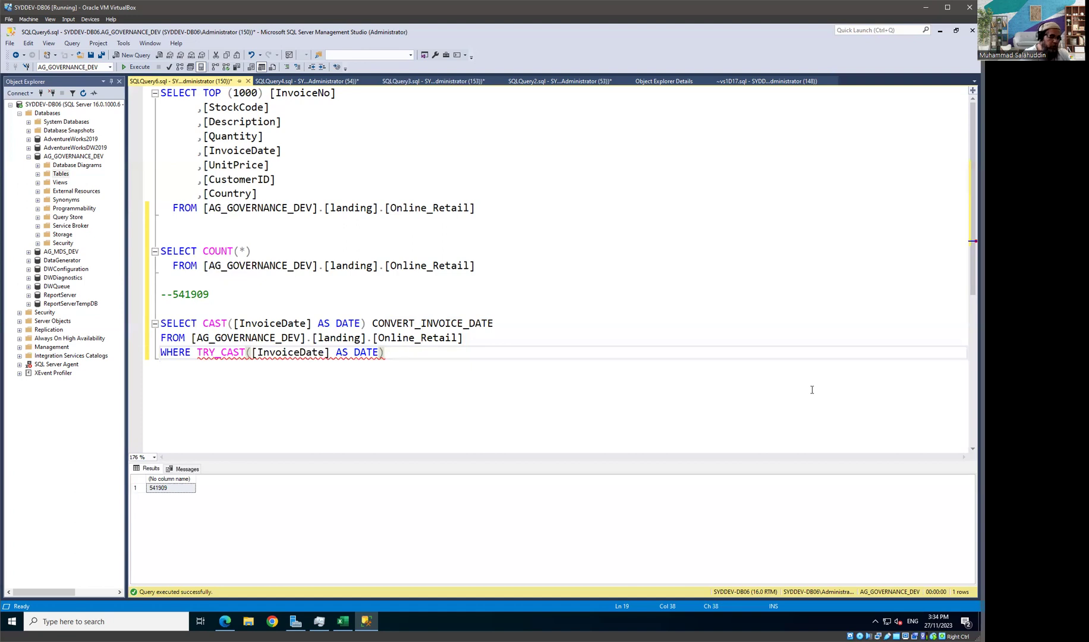
pyautogui.press('BackSpace')
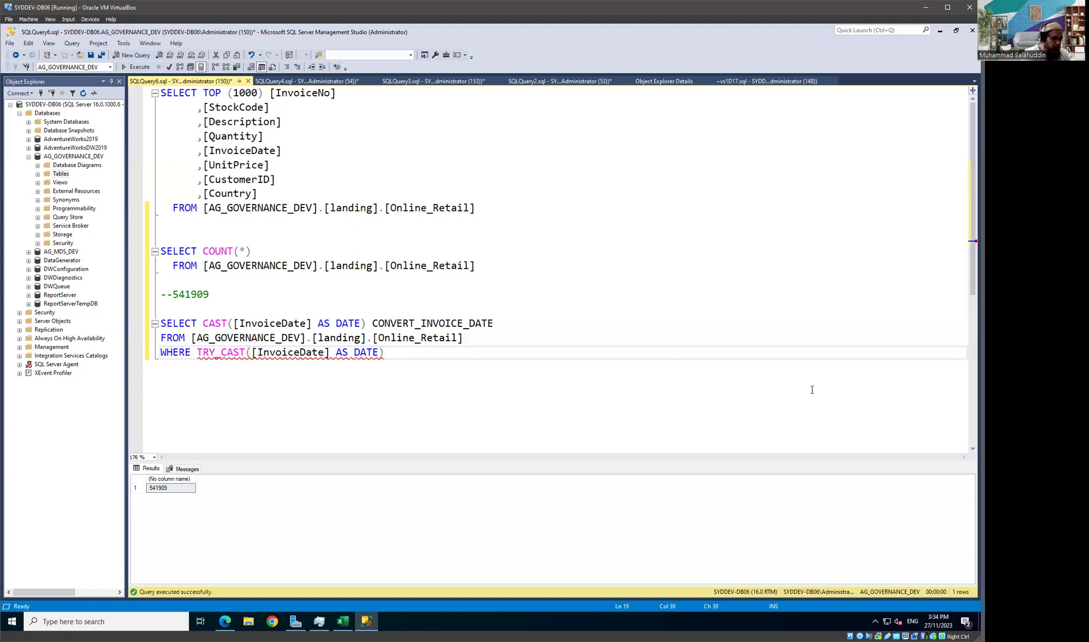
pyautogui.write('IS NOT NULL')
# Run the filtered date query and note '-- 537113 With Correct Date' under the 541909 comment.
pyautogui.hotkey('shift', 'Home')
pyautogui.hotkey('shift', 'Up')
pyautogui.hotkey('shift', 'Up')
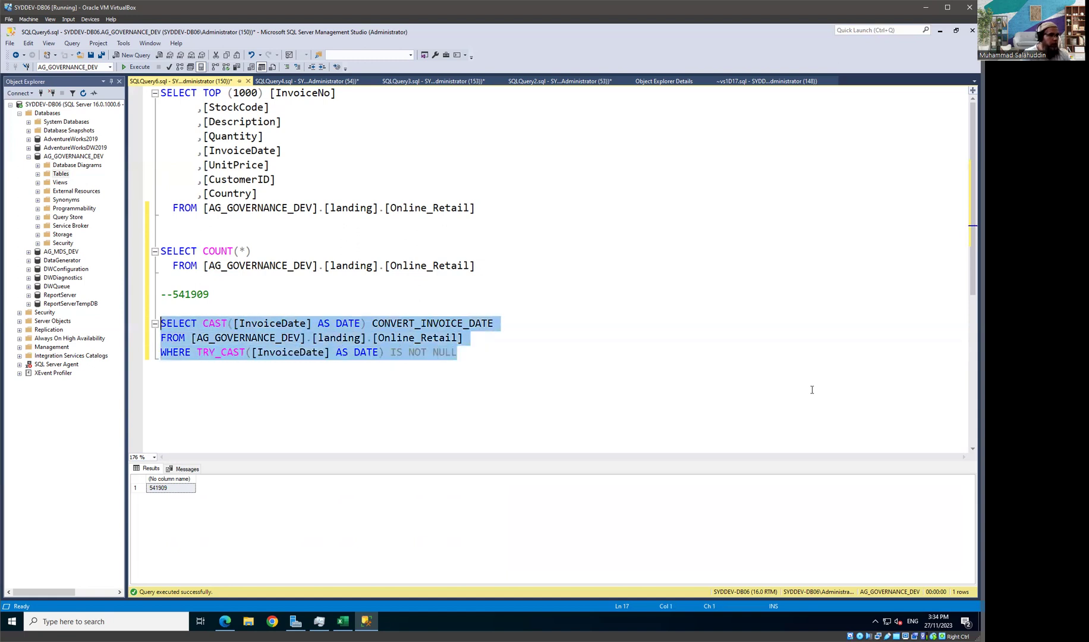
pyautogui.press('F5')
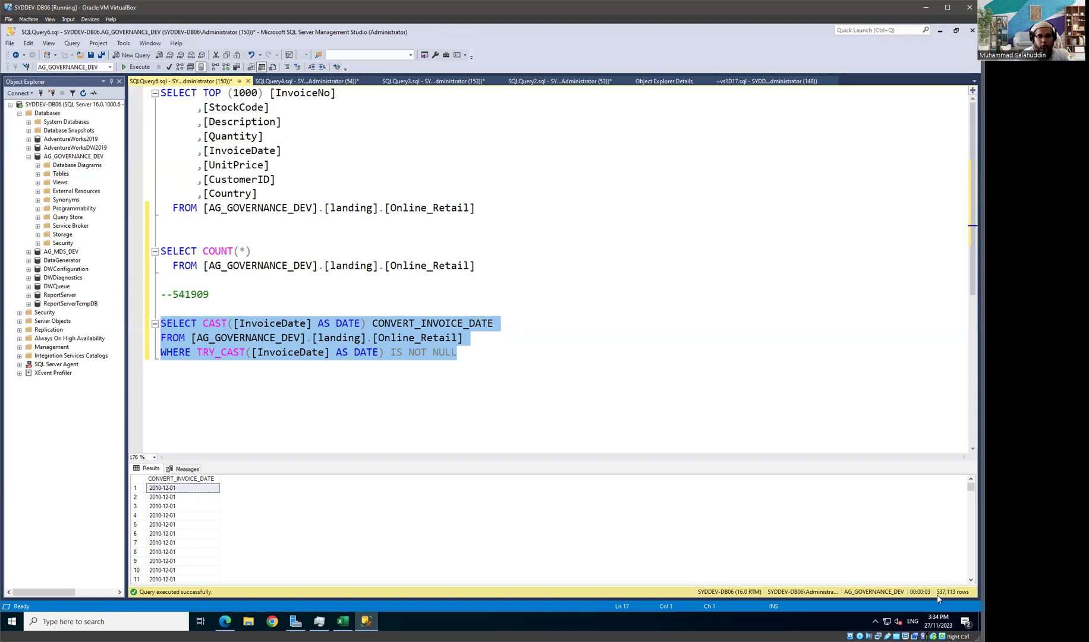
pyautogui.click(252, 297)
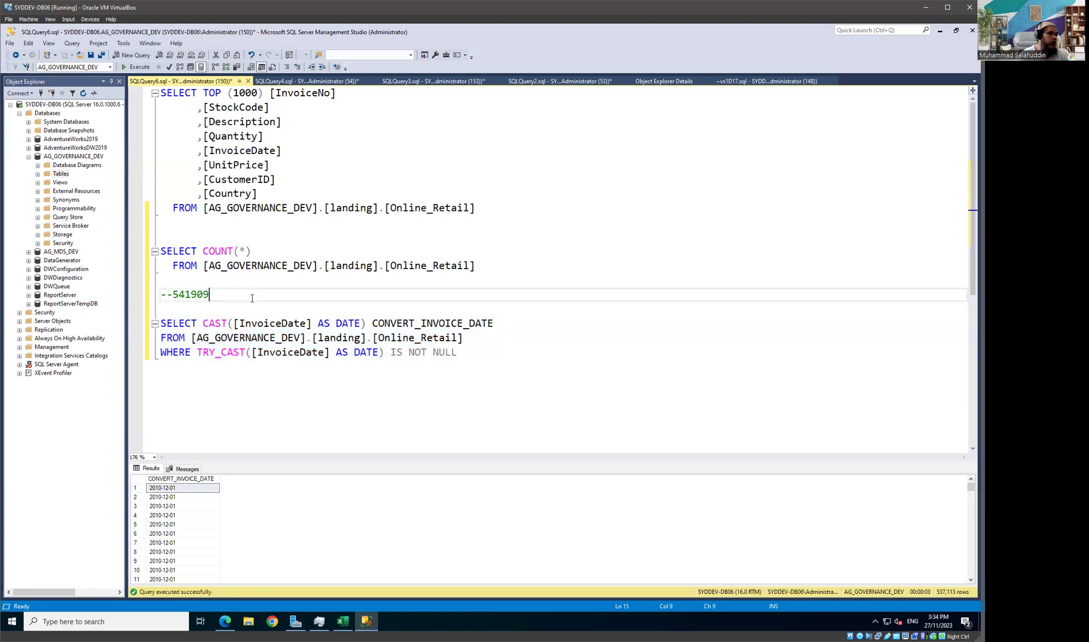
pyautogui.press('Return')
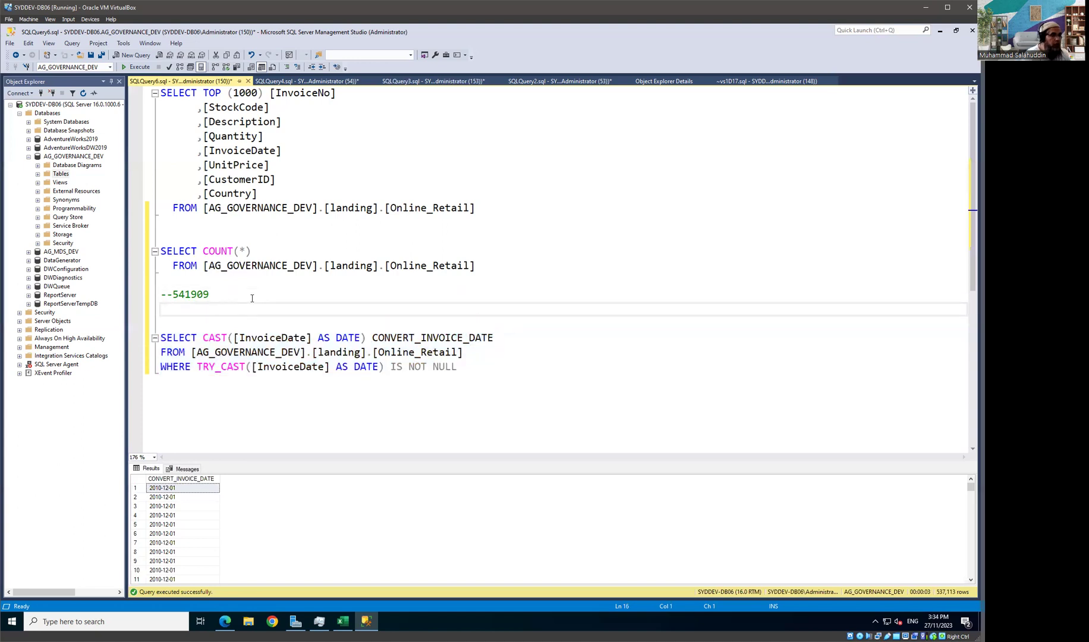
pyautogui.write('-- 537113 ')
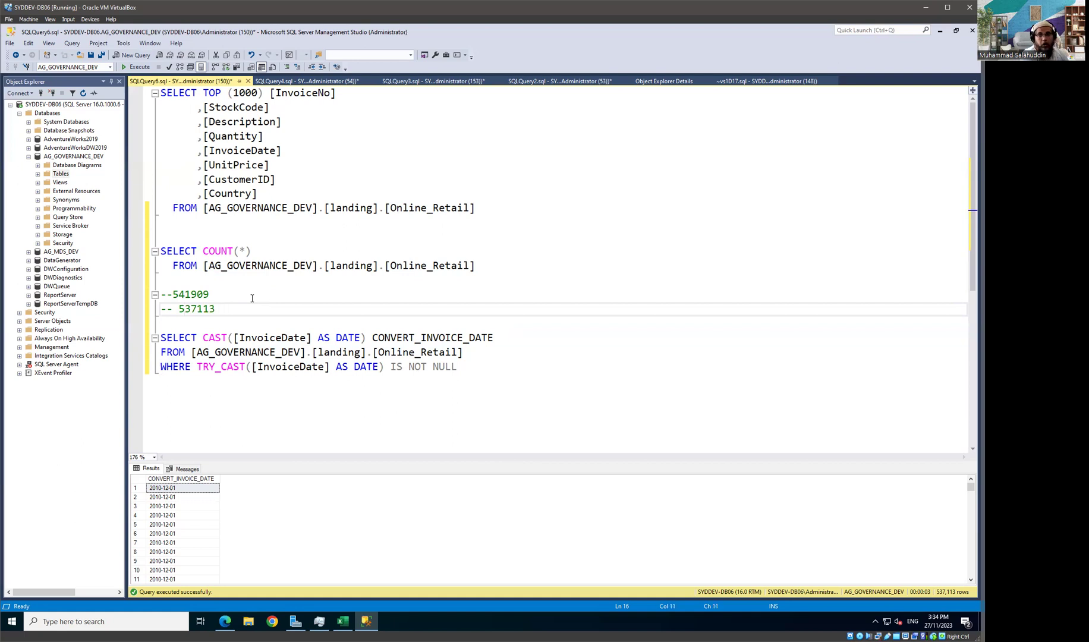
pyautogui.write('With Correct ')
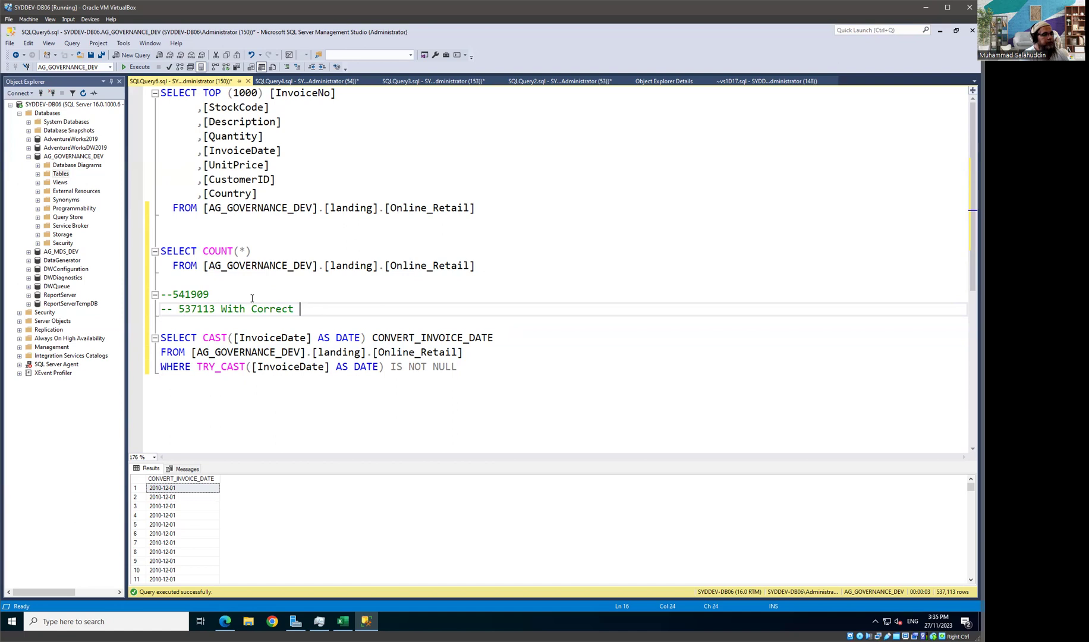
pyautogui.write('Date')
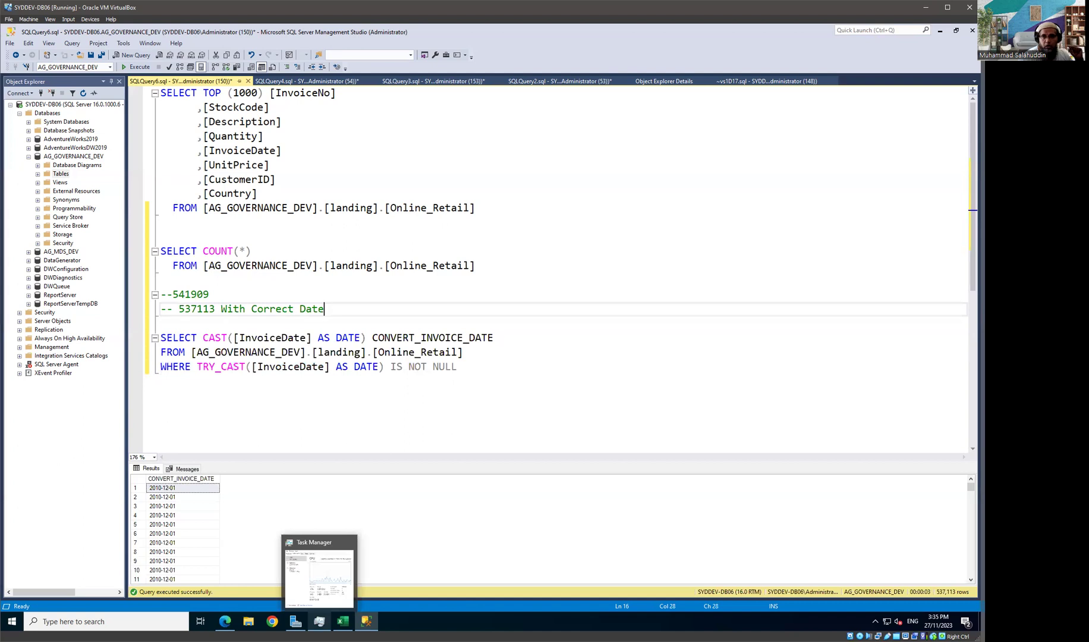
# Copy the column list InvoiceNo through Country from the TOP 1000 query.
pyautogui.click(509, 369)
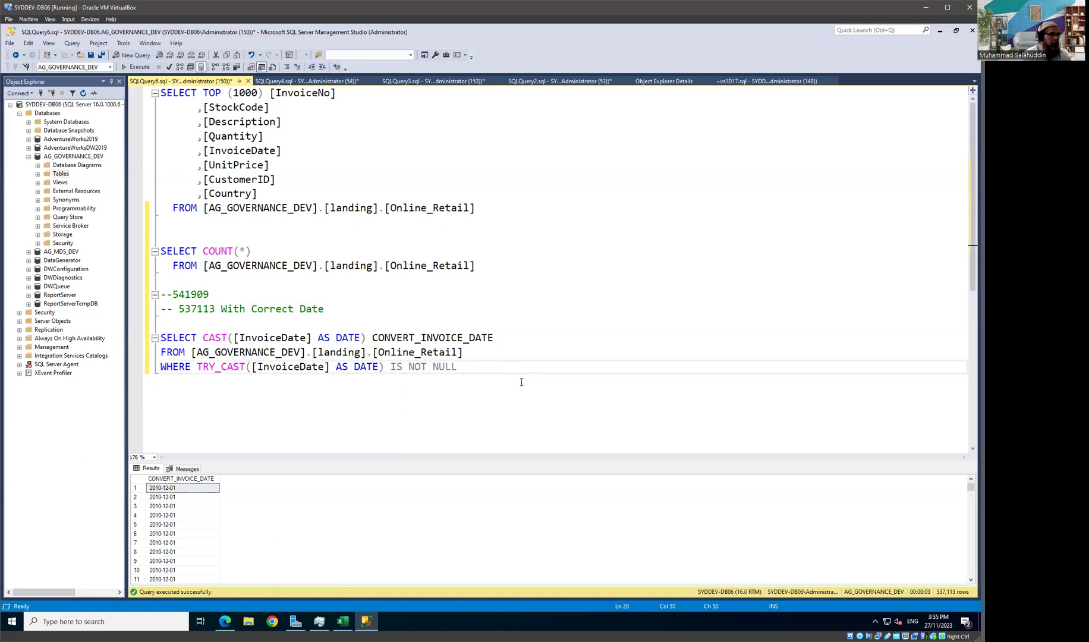
pyautogui.click(515, 353)
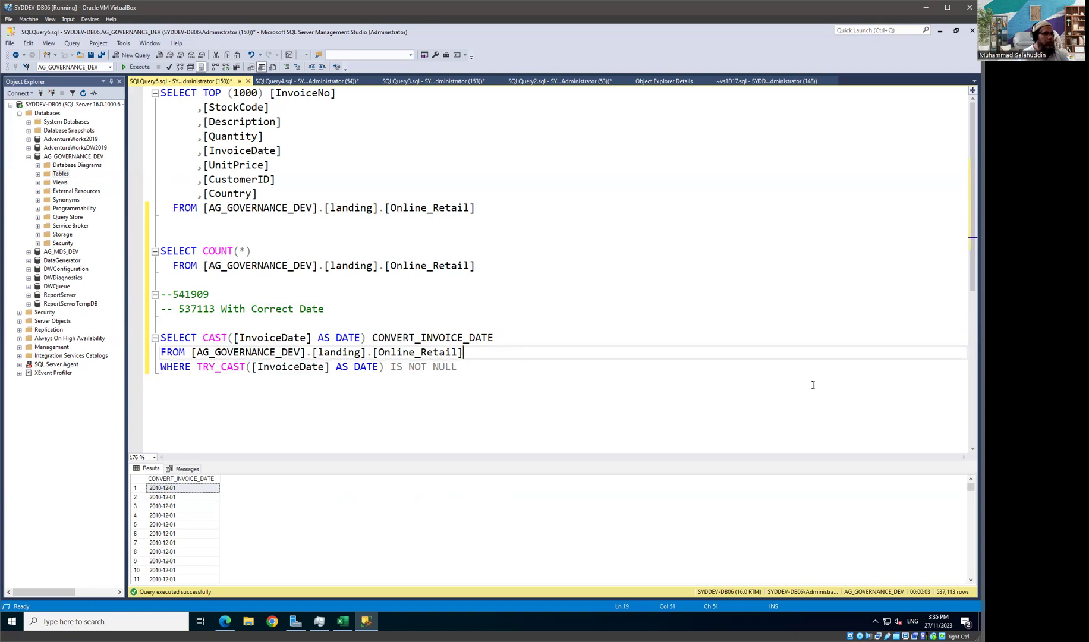
pyautogui.press('Home')
pyautogui.press('Up')
pyautogui.press('Right')
pyautogui.press('Right')
pyautogui.press('Right')
pyautogui.press('Right')
pyautogui.press('Right')
pyautogui.press('Right')
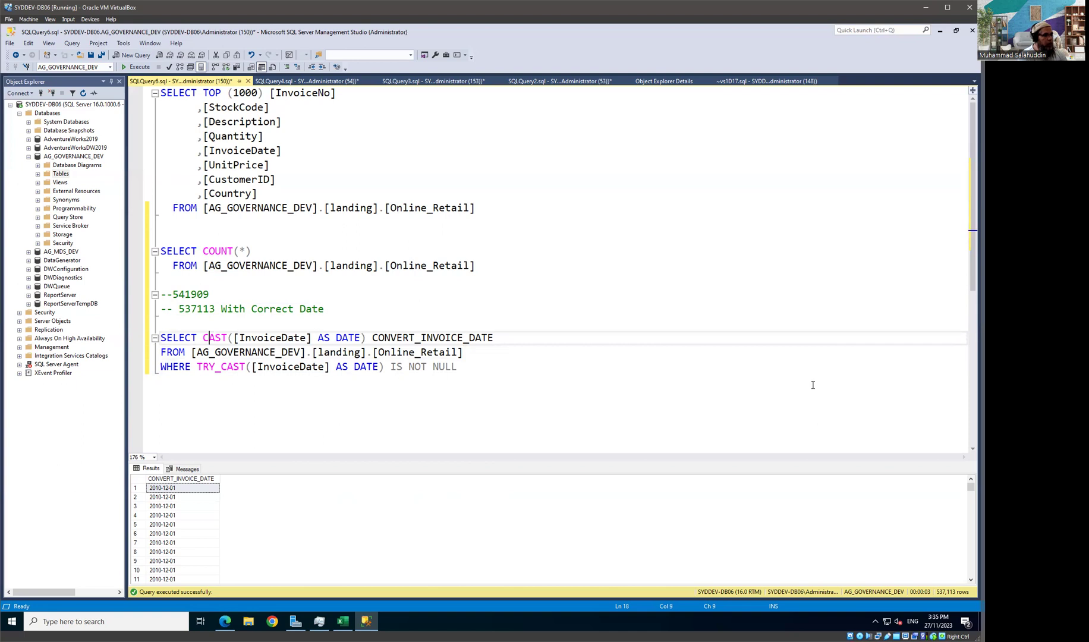
pyautogui.press('Left')
pyautogui.press('End')
pyautogui.press('Home')
pyautogui.press('Up')
pyautogui.press('Up')
pyautogui.press('Up')
pyautogui.press('Up')
pyautogui.press('Up')
pyautogui.press('Up')
pyautogui.press('Up')
pyautogui.press('Right')
pyautogui.press('Right')
pyautogui.press('Right')
pyautogui.press('Right')
pyautogui.press('Right')
pyautogui.press('Right')
pyautogui.hotkey('shift', 'Down')
pyautogui.hotkey('shift', 'Down')
pyautogui.hotkey('shift', 'Down')
pyautogui.hotkey('shift', 'Down')
pyautogui.hotkey('shift', 'Down')
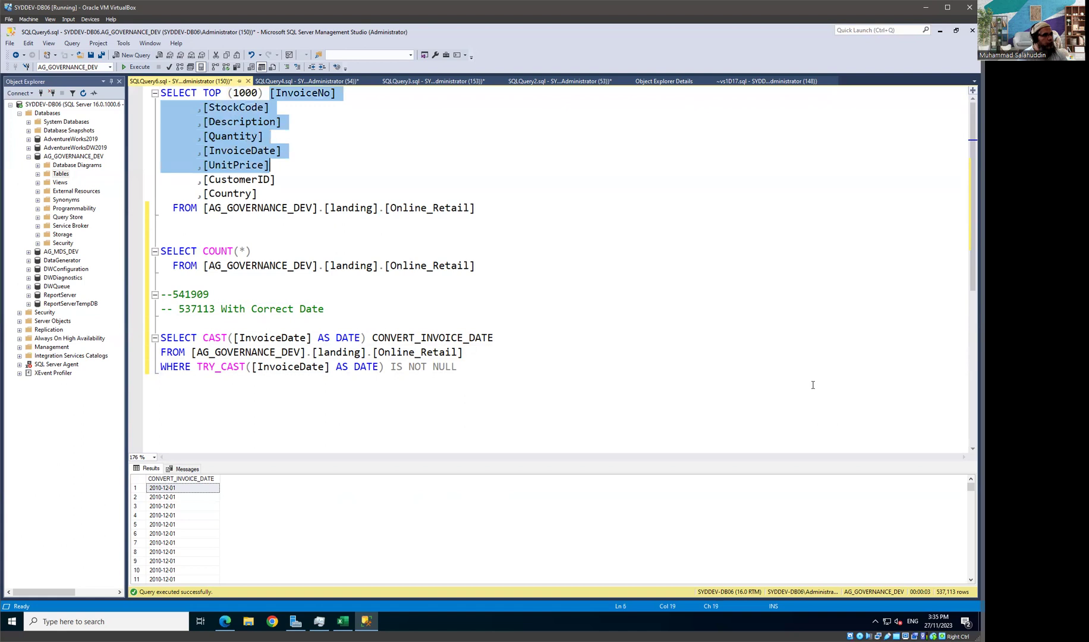
pyautogui.hotkey('shift', 'Down')
pyautogui.hotkey('shift', 'Down')
pyautogui.hotkey('shift', 'Down')
pyautogui.hotkey('shift', 'Up')
pyautogui.hotkey('ctrl', 'c')
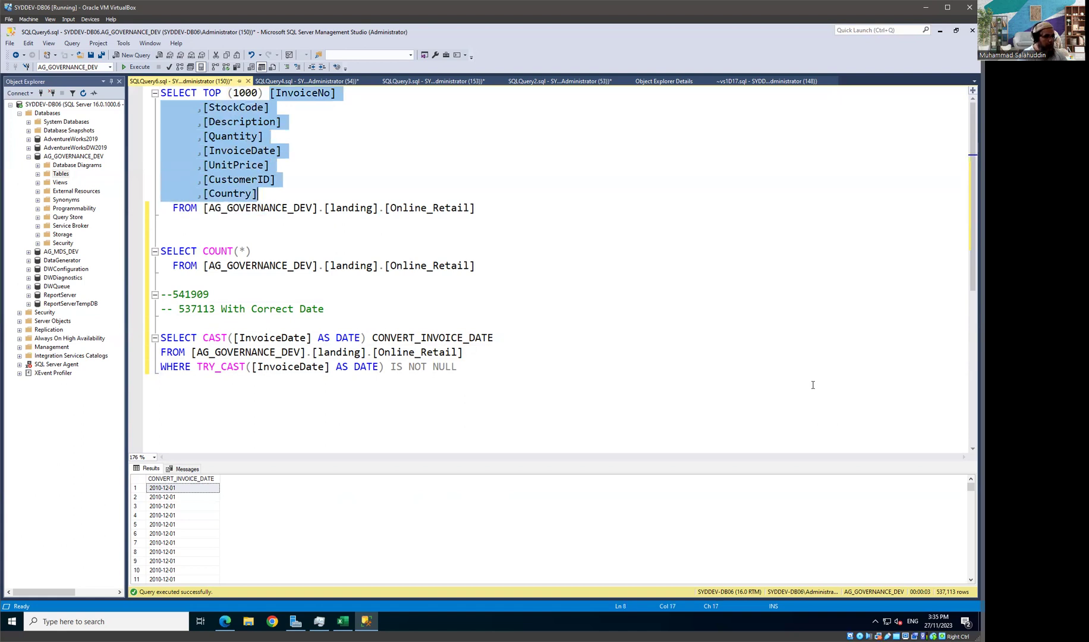
# Paste the eight Online_Retail columns after SELECT in the date-conversion query.
pyautogui.press('Down')
pyautogui.press('Down')
pyautogui.press('Down')
pyautogui.press('Down')
pyautogui.press('Down')
pyautogui.press('Down')
pyautogui.press('Down')
pyautogui.press('Down')
pyautogui.press('Up')
pyautogui.press('Up')
pyautogui.press('Left')
pyautogui.press('Left')
pyautogui.press('Left')
pyautogui.press('Left')
pyautogui.press('Left')
pyautogui.press('Left')
pyautogui.press('Left')
pyautogui.press('Return')
pyautogui.press('Return')
pyautogui.hotkey('ctrl', 'v')
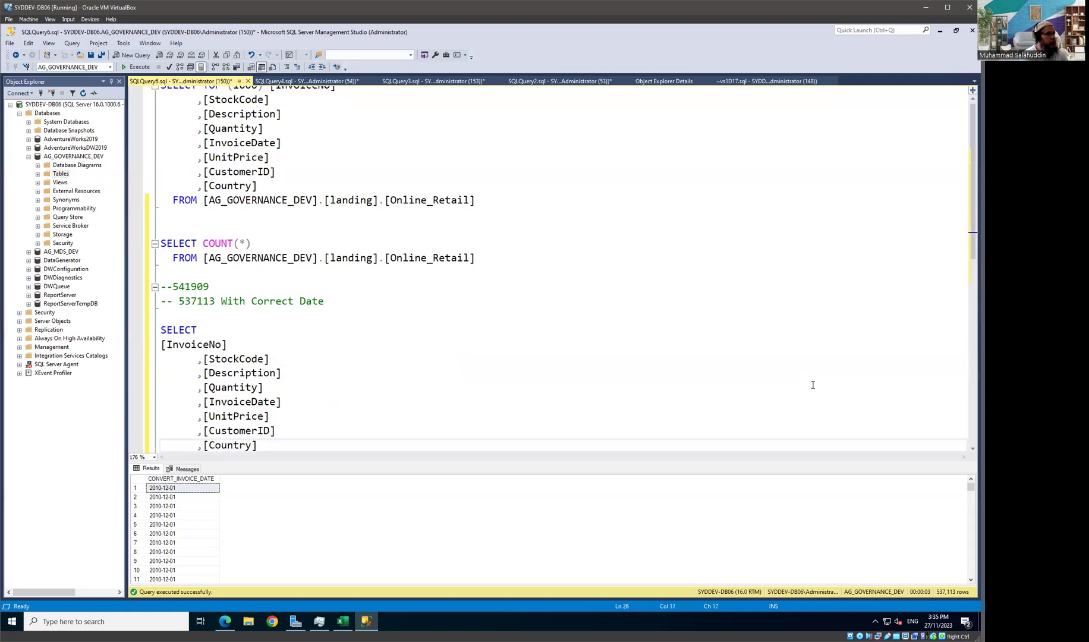
pyautogui.press('Down')
pyautogui.press('Down')
pyautogui.press('Down')
pyautogui.press('Down')
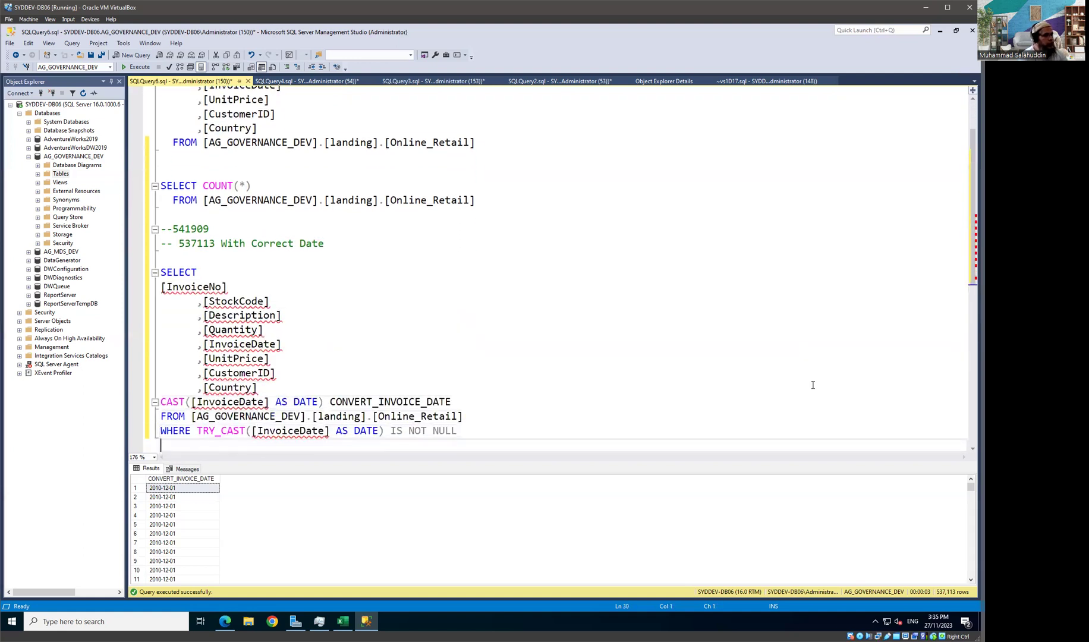
pyautogui.press('Up')
pyautogui.press('Up')
pyautogui.press('Up')
pyautogui.press('Up')
pyautogui.press('End')
pyautogui.press('Down')
pyautogui.press('Down')
pyautogui.press('Down')
pyautogui.press('Down')
# Prefix the CAST line with a comma, indent it to match, and select the whole statement.
pyautogui.press('Up')
pyautogui.press('Up')
pyautogui.press('Up')
pyautogui.press('Up')
pyautogui.press('Up')
pyautogui.press('Up')
pyautogui.press('Up')
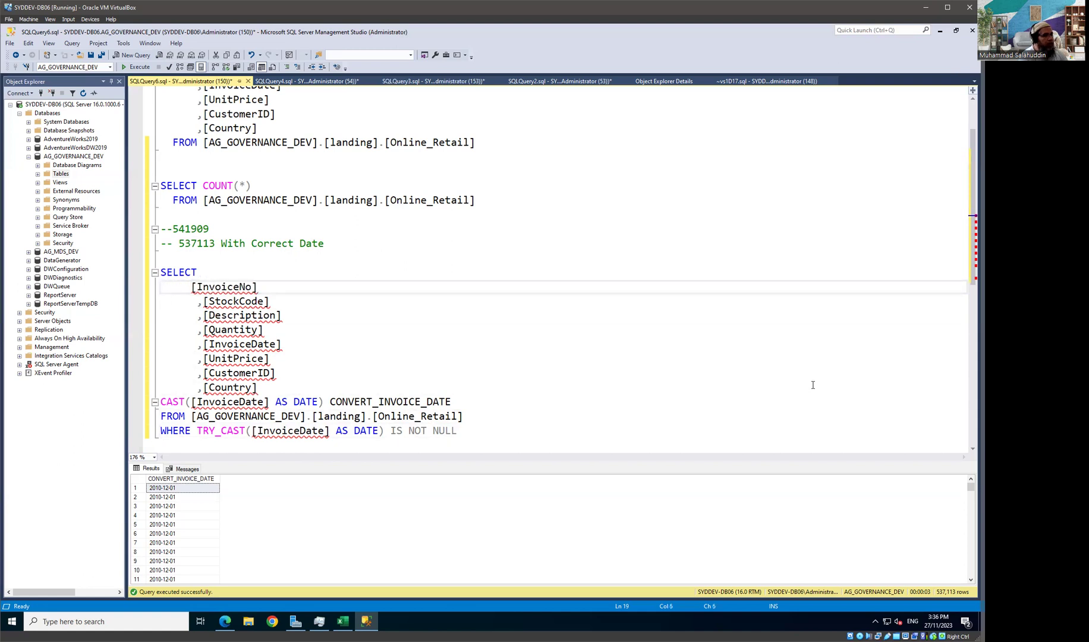
pyautogui.press('Down')
pyautogui.press('Down')
pyautogui.press('Down')
pyautogui.press('Down')
pyautogui.press('Down')
pyautogui.press('Down')
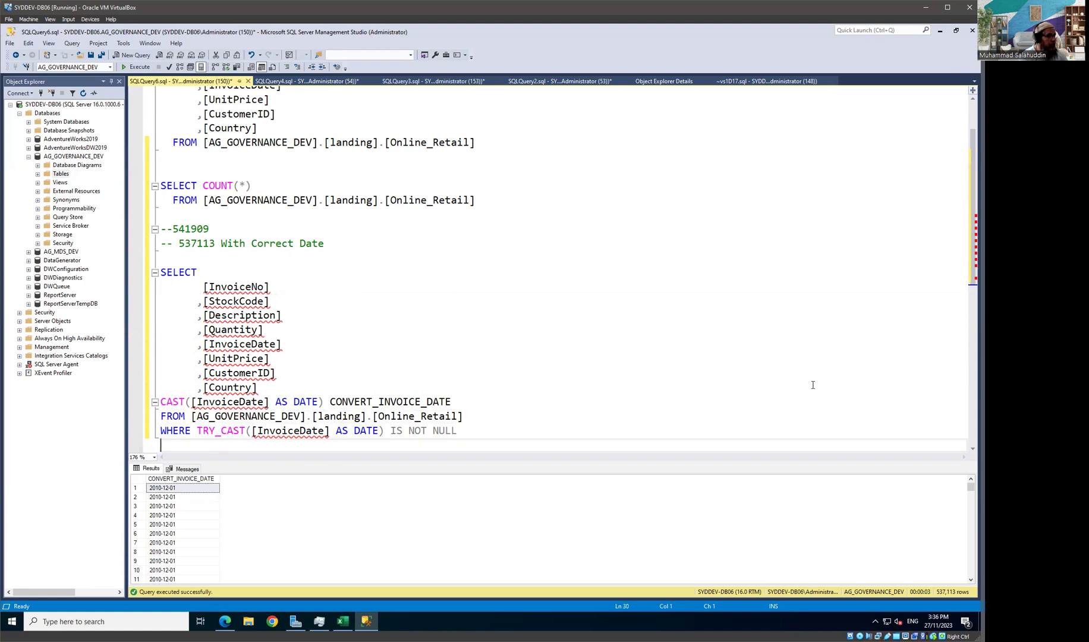
pyautogui.press('Up')
pyautogui.press('Up')
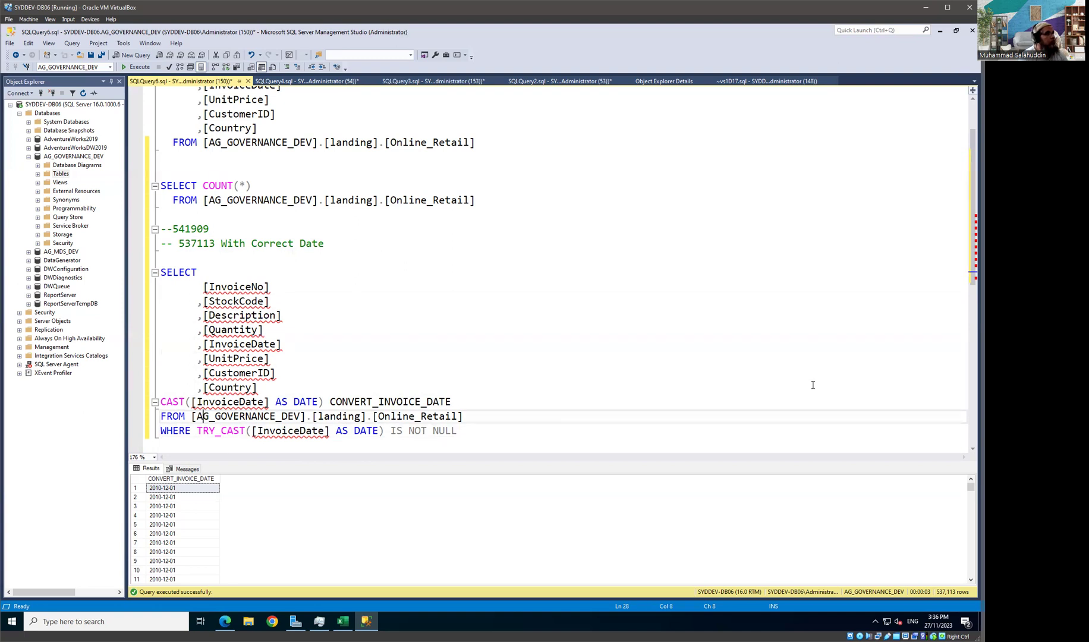
pyautogui.scroll(-2, 817, 324)
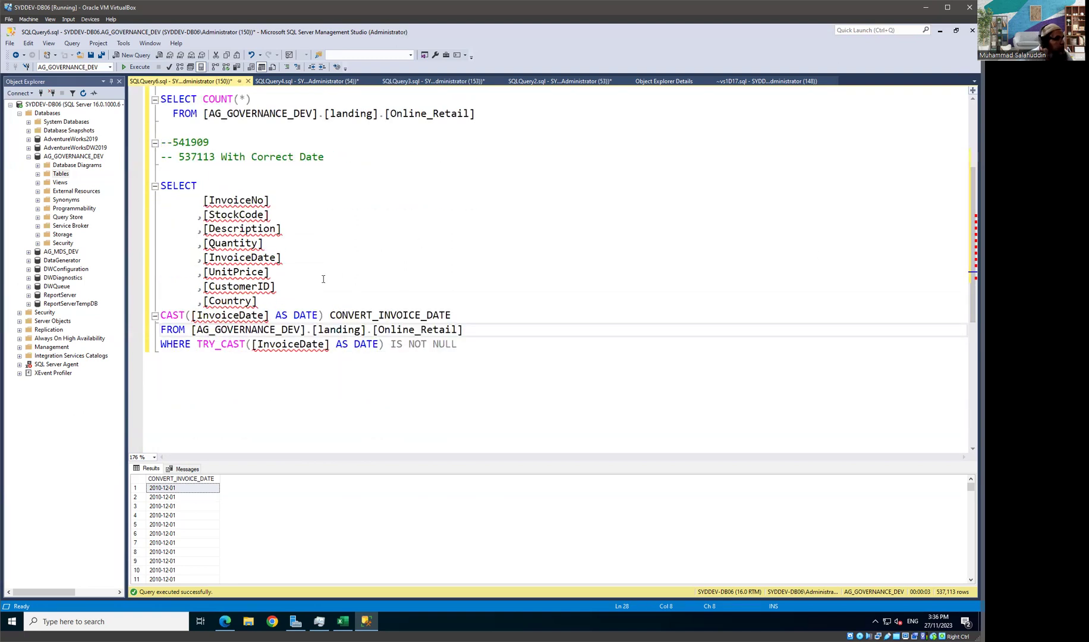
pyautogui.press('Up')
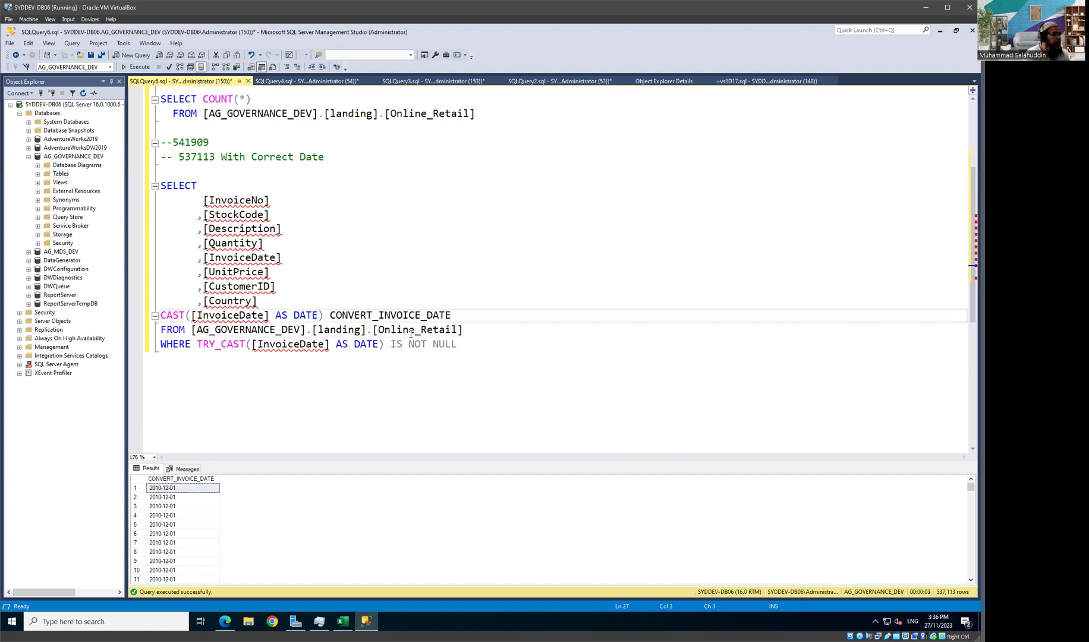
pyautogui.press('Home')
pyautogui.write(',')
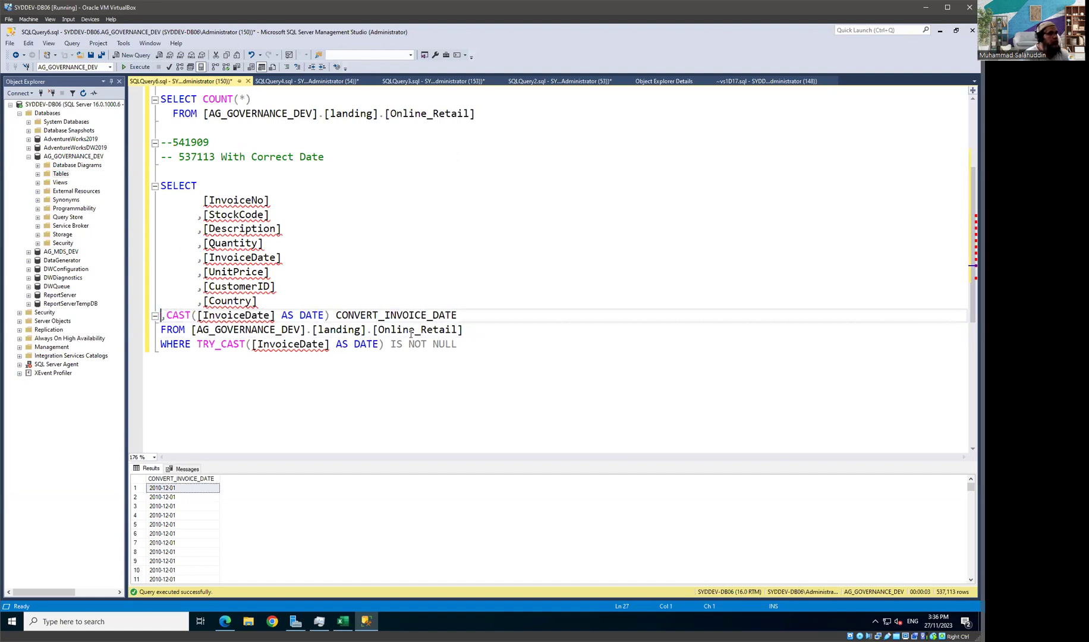
pyautogui.press('Tab')
pyautogui.press('Tab')
pyautogui.press('Tab')
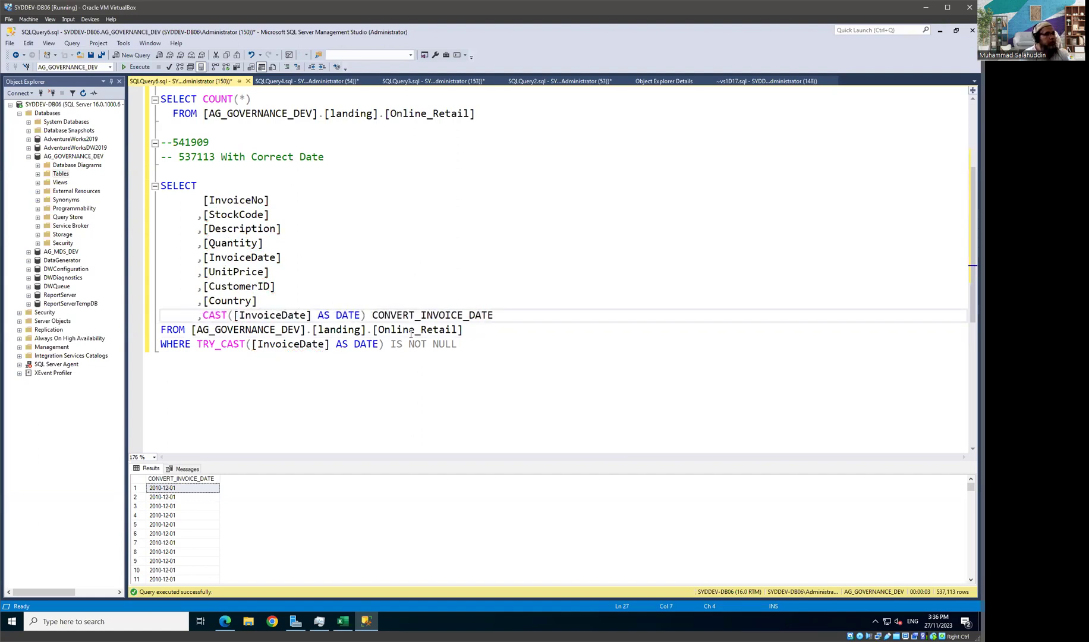
pyautogui.press('Down')
pyautogui.press('Down')
pyautogui.press('End')
pyautogui.hotkey('shift', 'Home')
pyautogui.hotkey('shift', 'Up')
pyautogui.hotkey('shift', 'Up')
pyautogui.hotkey('shift', 'Up')
pyautogui.hotkey('shift', 'Up')
pyautogui.hotkey('shift', 'Up')
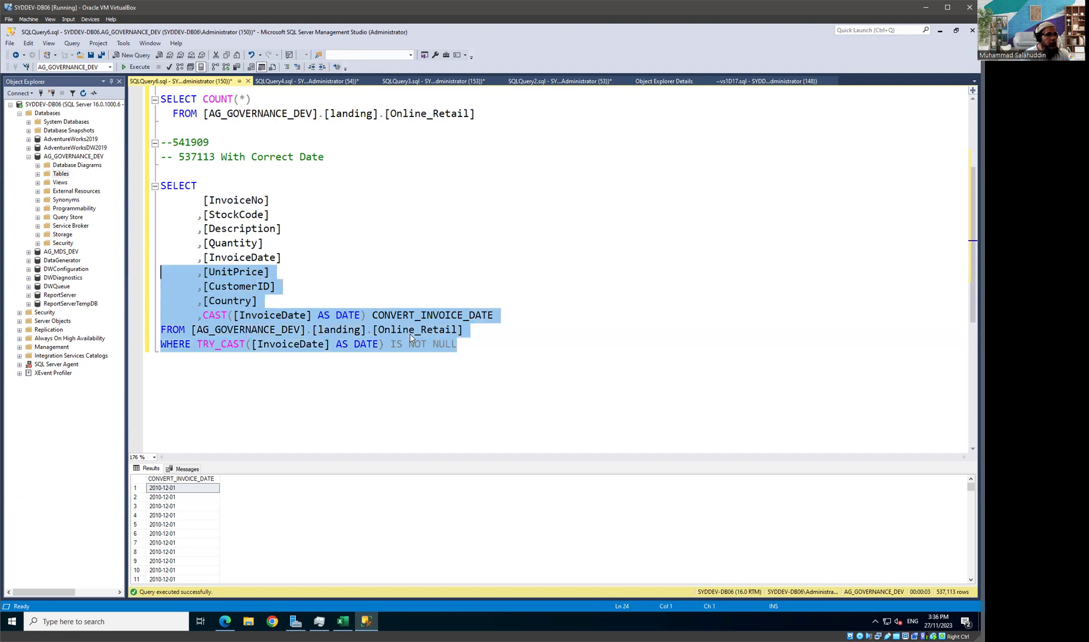
pyautogui.hotkey('shift', 'Up')
pyautogui.hotkey('shift', 'Up')
pyautogui.hotkey('shift', 'Up')
pyautogui.hotkey('shift', 'Up')
pyautogui.hotkey('shift', 'Up')
pyautogui.hotkey('shift', 'Up')
# Run the selected all-columns TRY_CAST query, returning 537,113 rows with CONVERT_INVOICE_DATE.
pyautogui.hotkey('shift', 'Down')
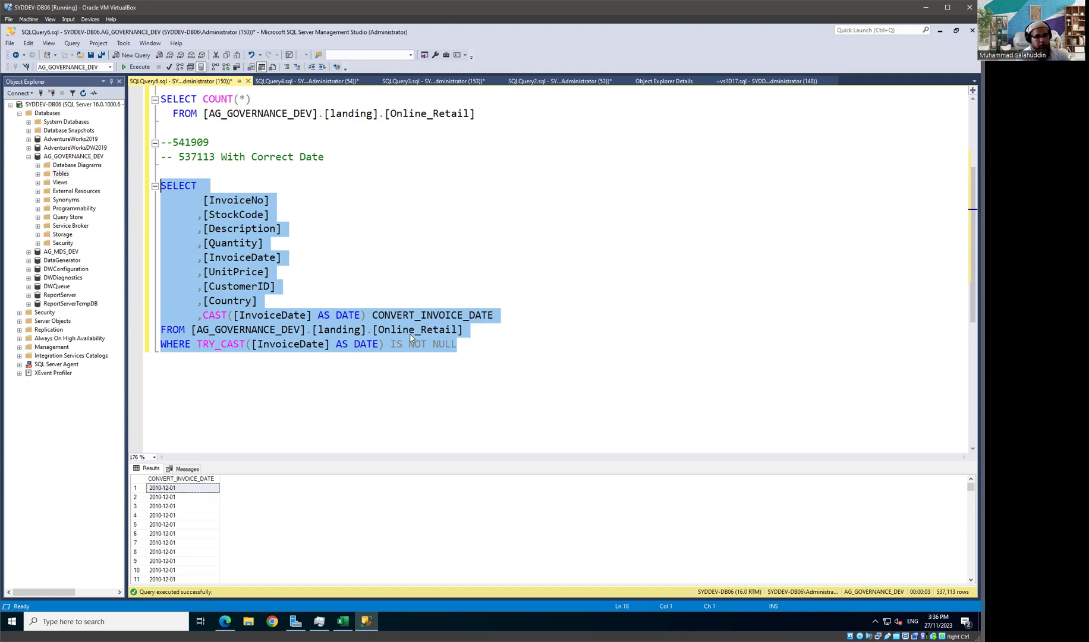
pyautogui.press('F5')
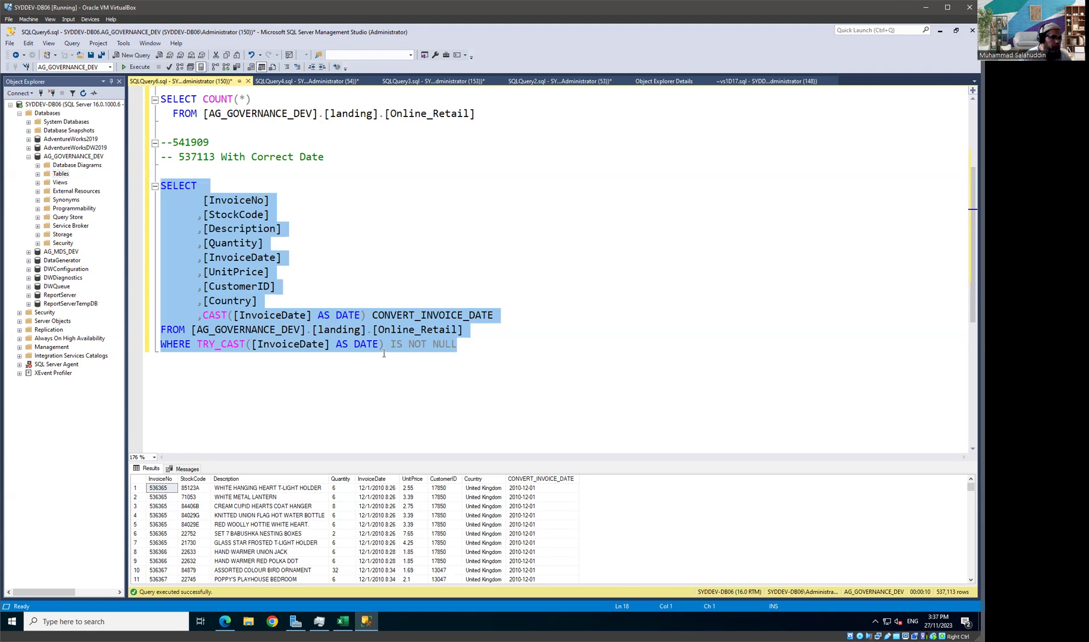
pyautogui.click(474, 350)
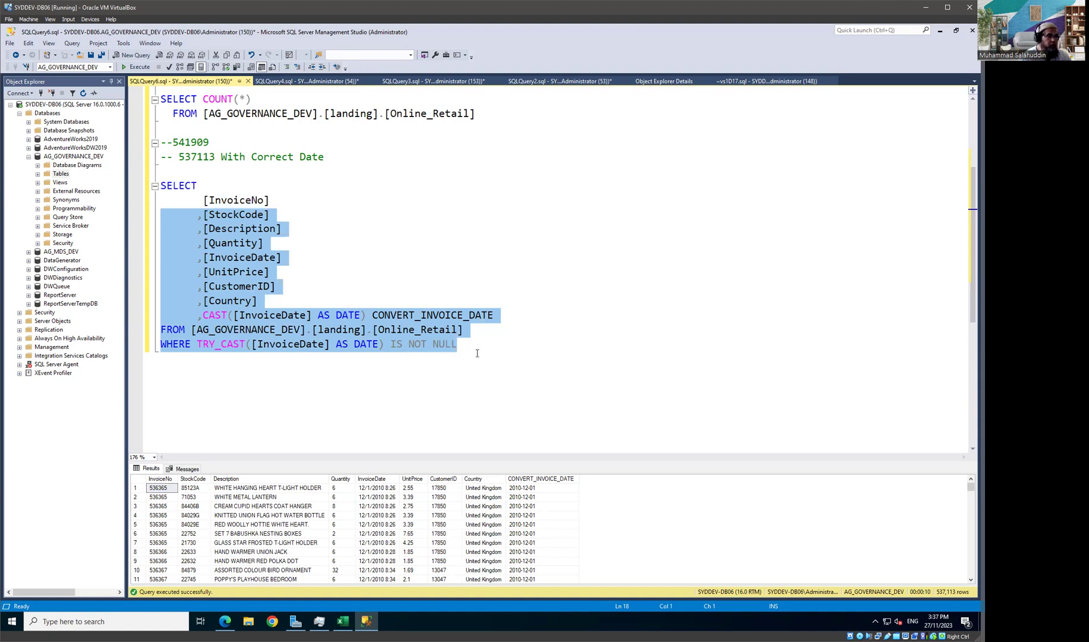
# Remove NOT so the filter is IS NULL and run it, failing with Msg 241 date conversion error.
pyautogui.press('Left')
pyautogui.press('Left')
pyautogui.press('Left')
pyautogui.press('Left')
pyautogui.press('Left')
pyautogui.press('Left')
pyautogui.press('Left')
pyautogui.press('Left')
pyautogui.press('Delete')
pyautogui.press('Delete')
pyautogui.press('Delete')
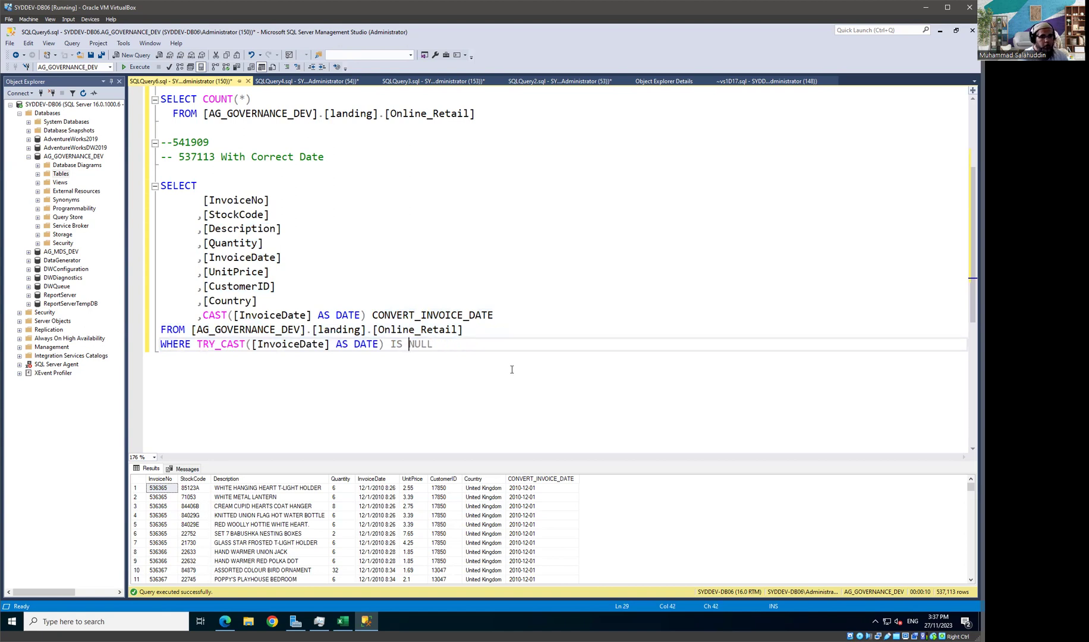
pyautogui.click(234, 172)
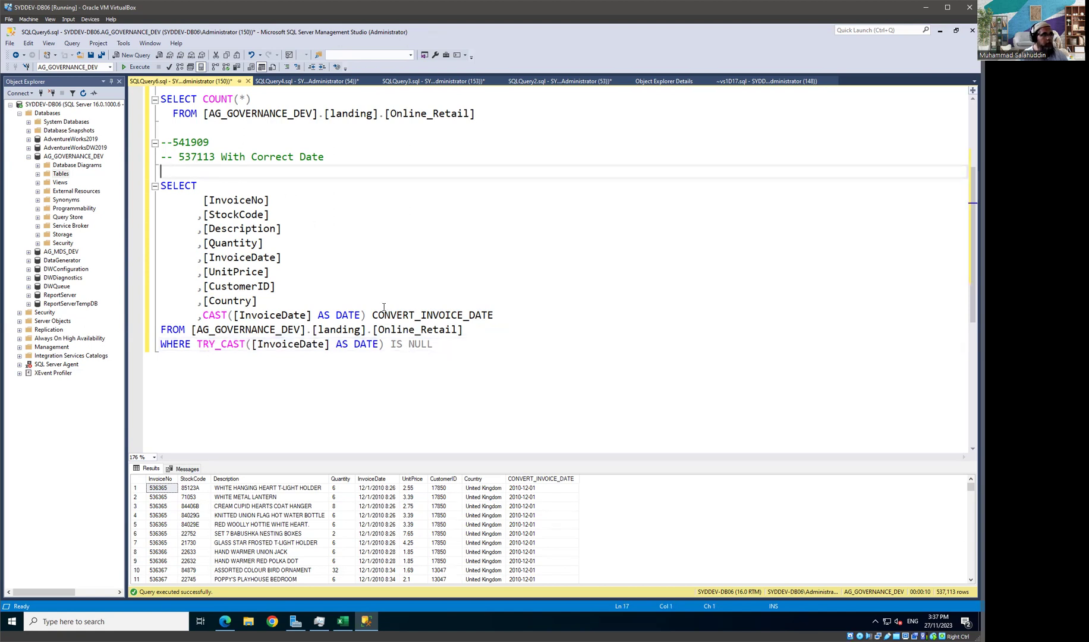
pyautogui.click(442, 346)
pyautogui.keyDown('shift'); pyautogui.click(136, 184); pyautogui.keyUp('shift')
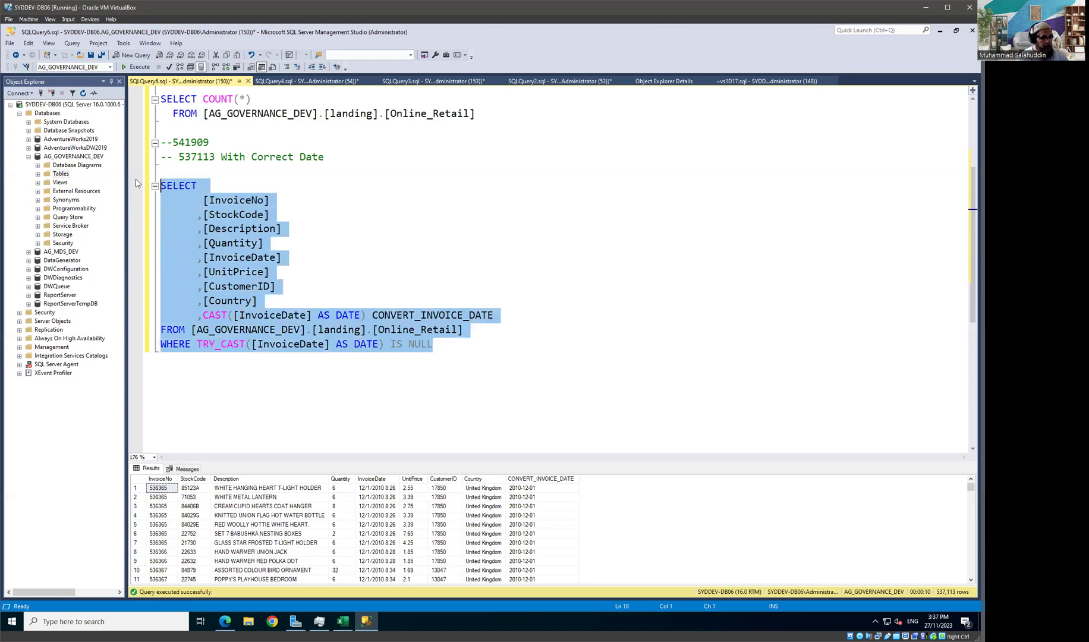
pyautogui.press('F5')
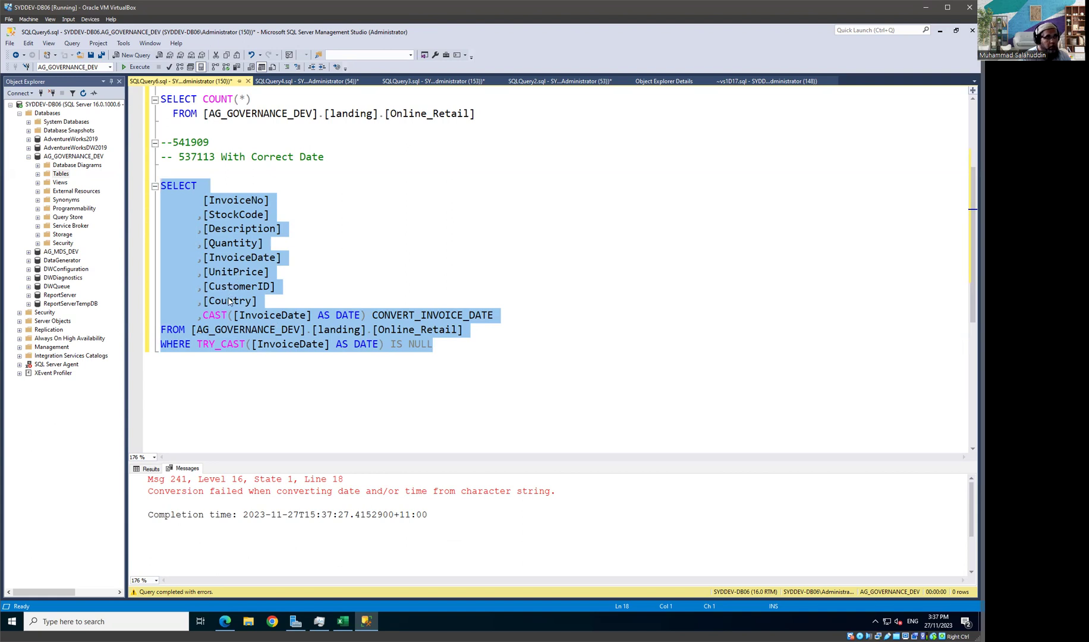
# Comment out the CAST column line and rerun the IS NULL query, returning 4,796 rows.
pyautogui.click(247, 319)
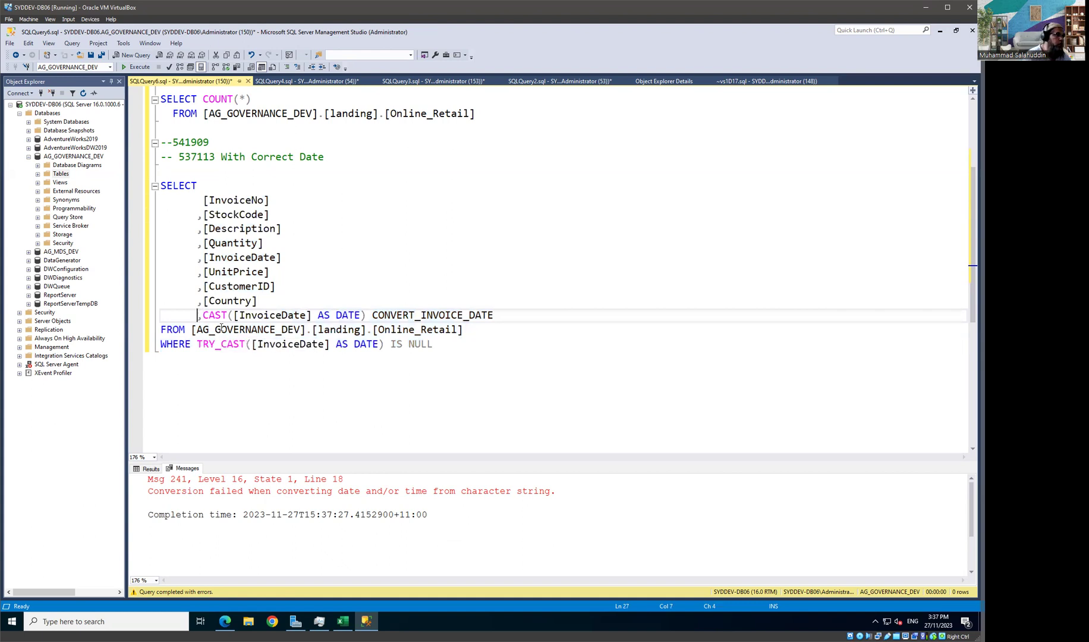
pyautogui.hotkey('ctrl', 'k')
pyautogui.hotkey('ctrl', 'c')
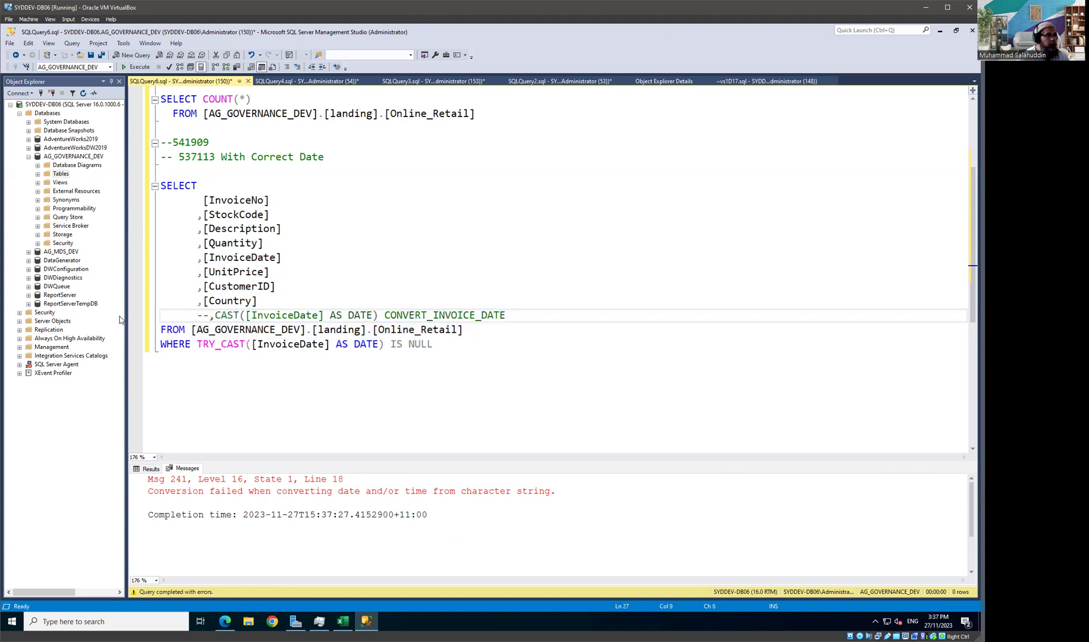
pyautogui.click(248, 257)
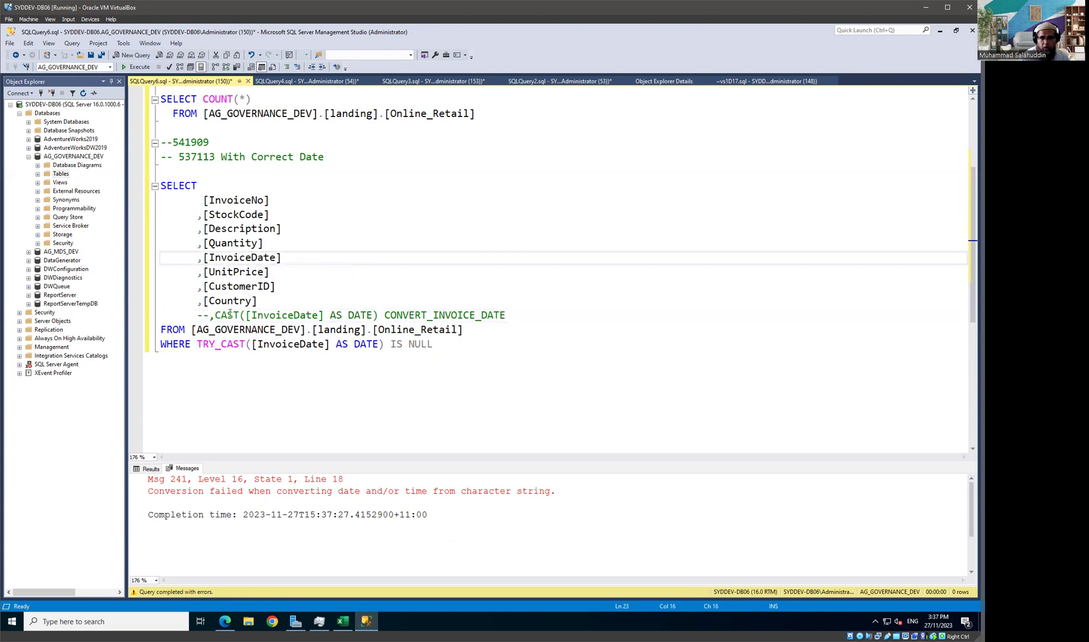
pyautogui.moveTo(451, 348)
pyautogui.mouseDown()
pyautogui.moveTo(153, 207)
pyautogui.moveTo(150, 196)
pyautogui.mouseUp()
pyautogui.press('F5')
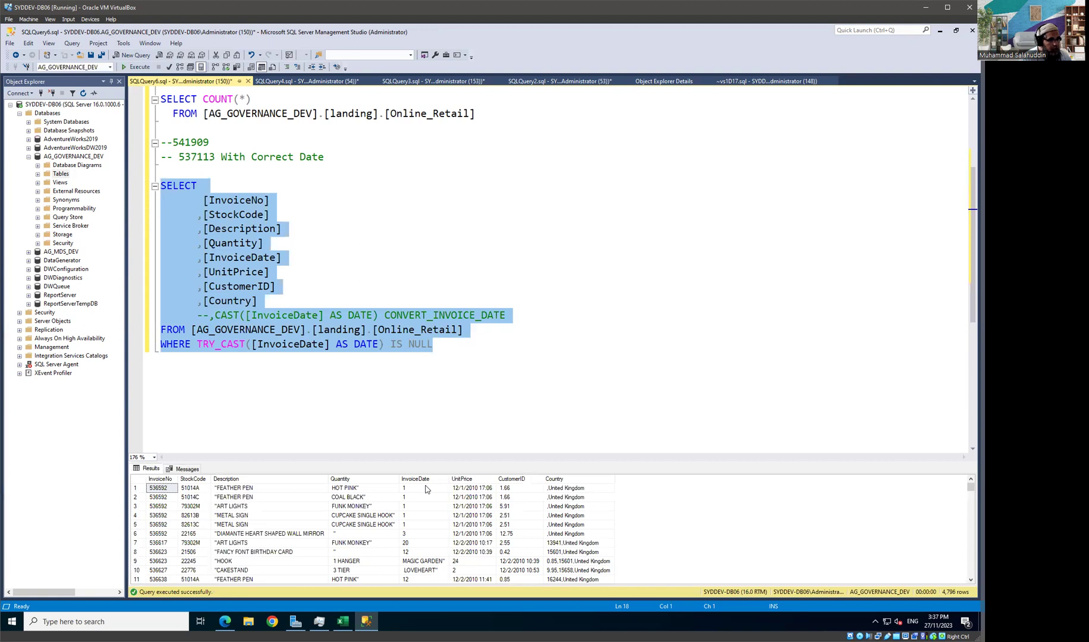
pyautogui.moveTo(427, 489); pyautogui.dragTo(435, 570)
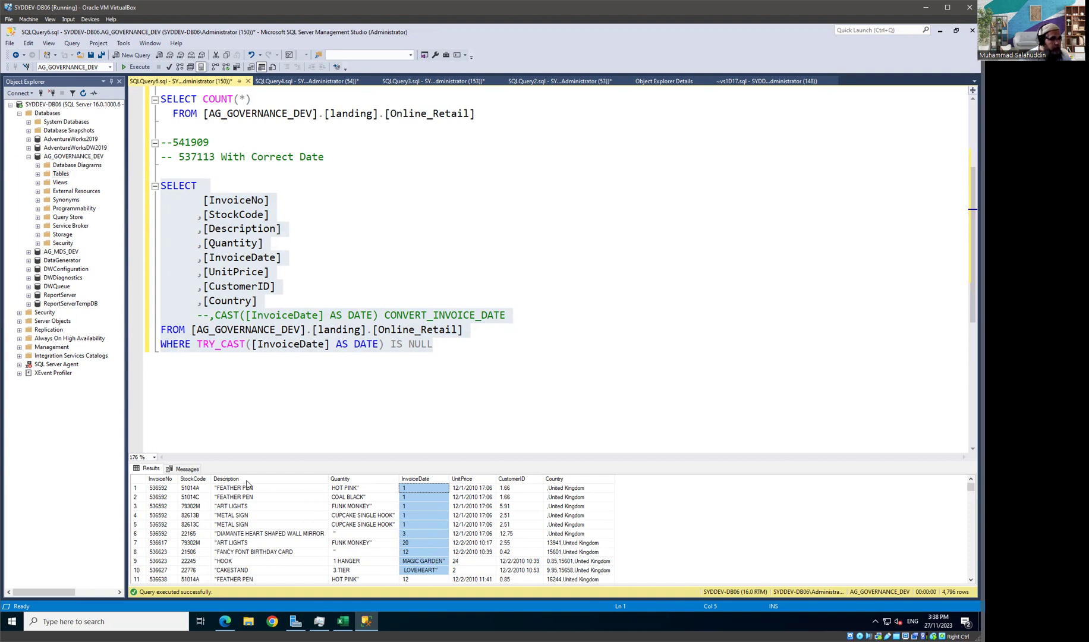
pyautogui.click(175, 491)
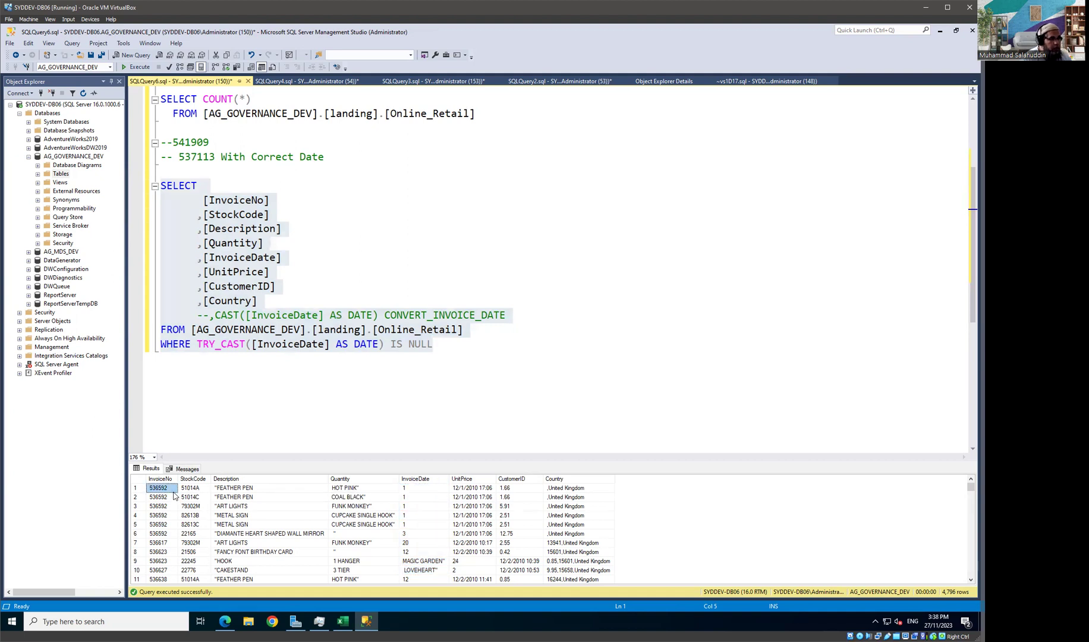
pyautogui.moveTo(174, 496); pyautogui.dragTo(184, 542)
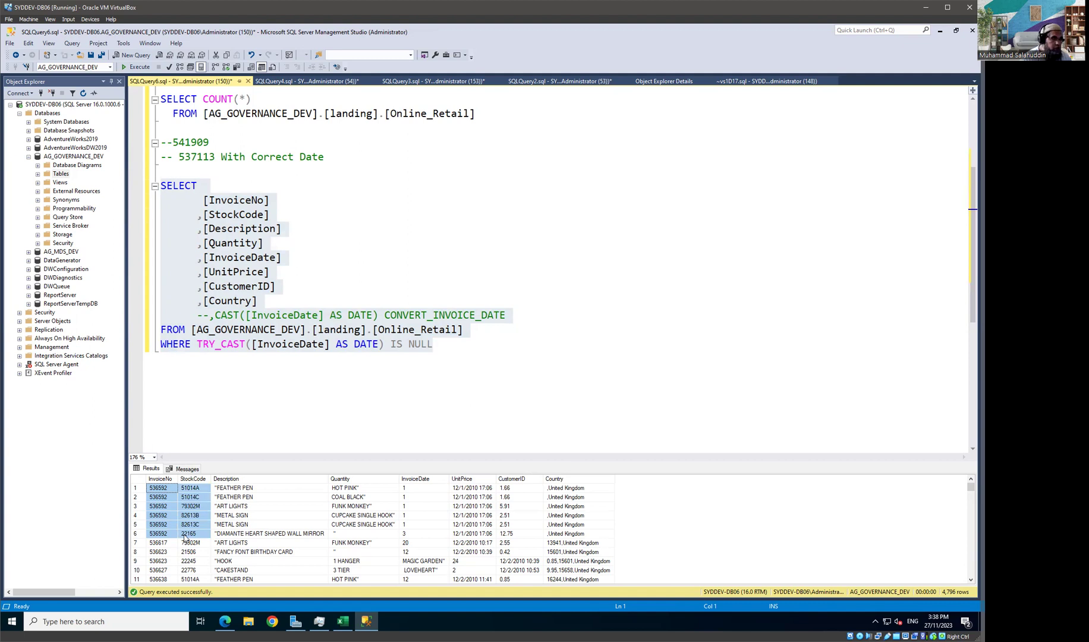
pyautogui.moveTo(183, 540); pyautogui.dragTo(187, 547)
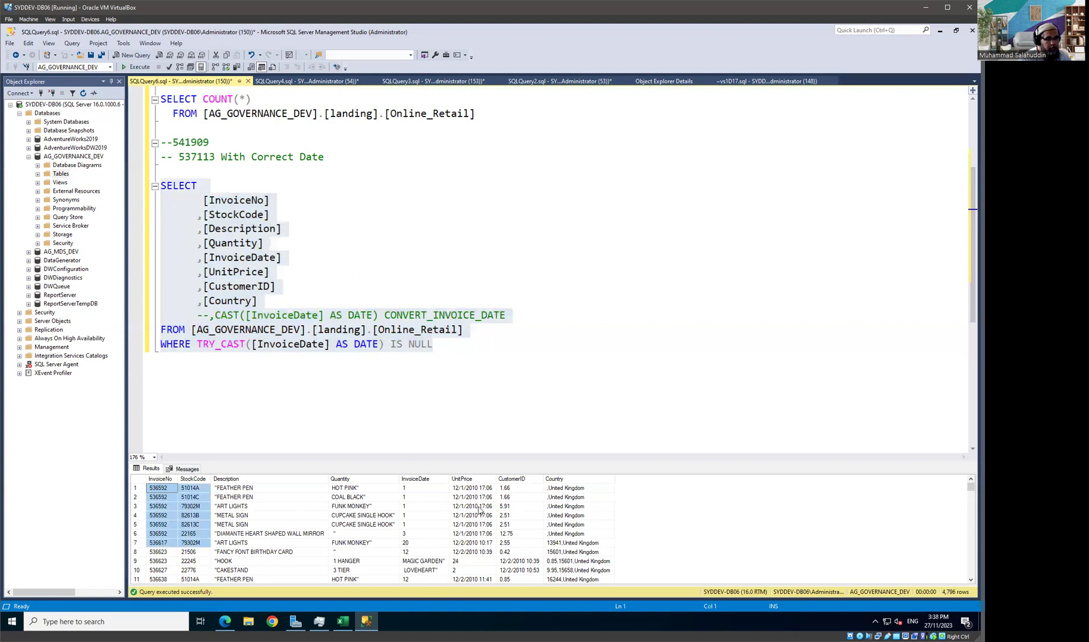
pyautogui.moveTo(430, 491); pyautogui.dragTo(430, 543)
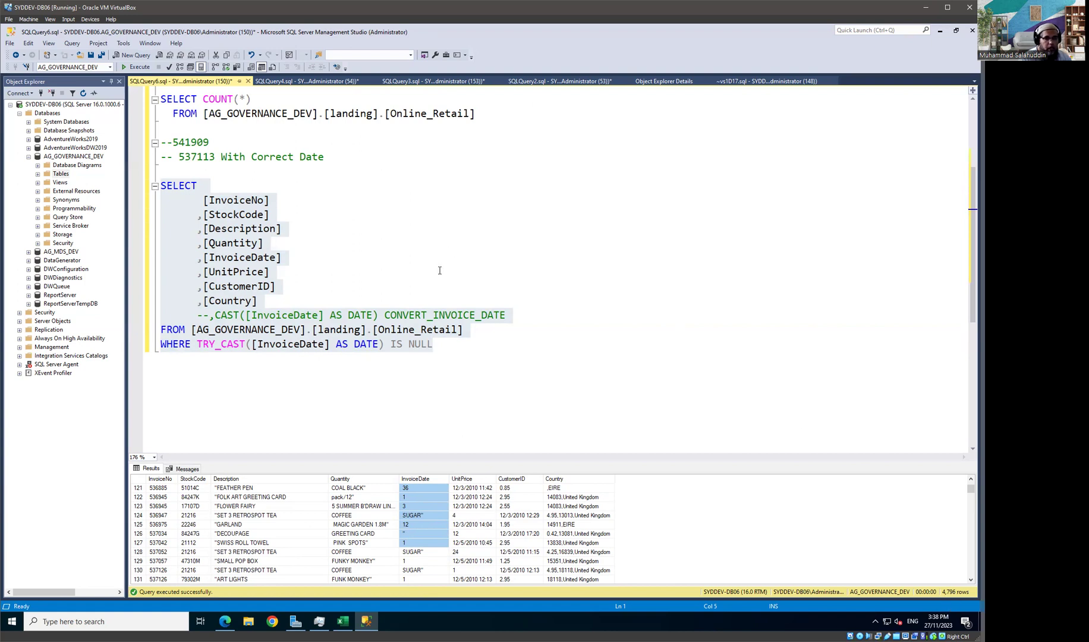
# Copy 'With Correct Date' from the 537113 comment and paste it after -- 4796.
pyautogui.click(338, 158)
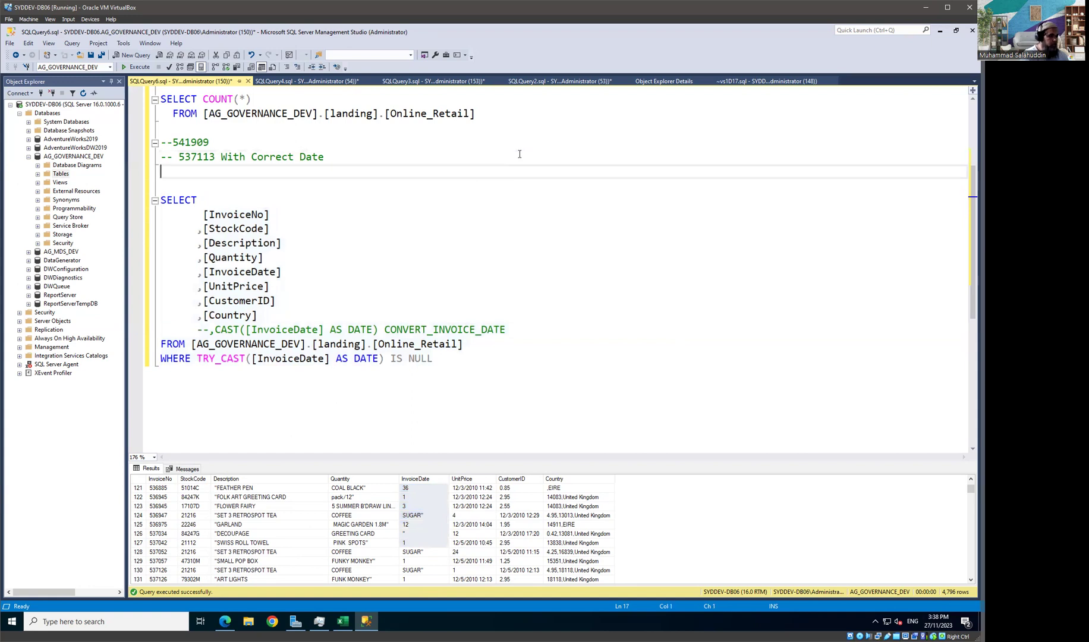
pyautogui.write('-- 4796')
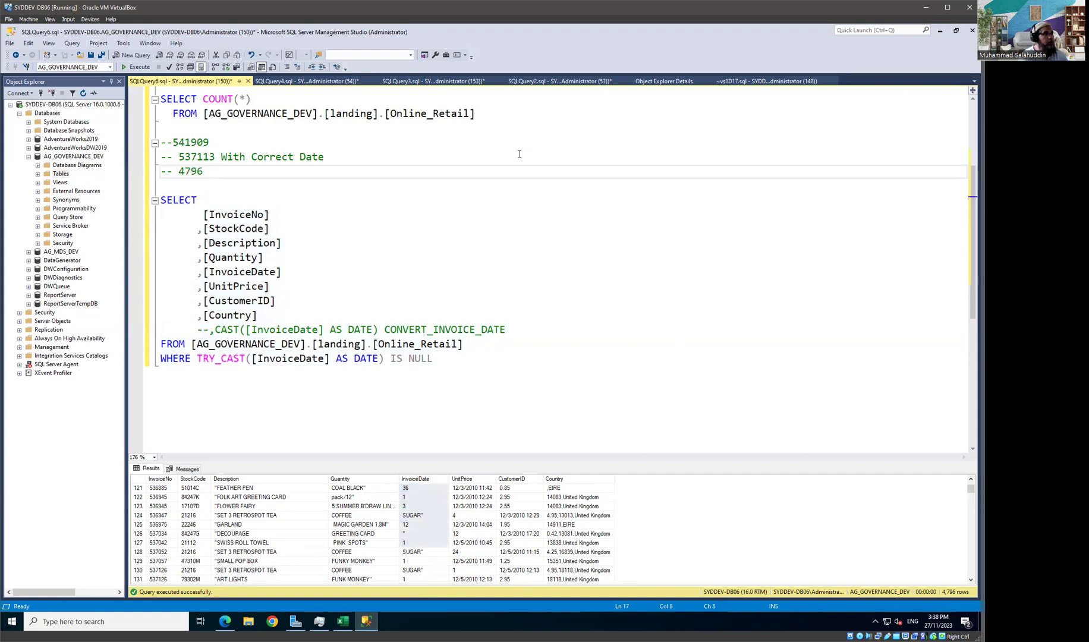
pyautogui.press('Up')
pyautogui.press('Right')
pyautogui.press('Right')
pyautogui.press('Right')
pyautogui.hotkey('shift', 'End')
pyautogui.hotkey('ctrl', 'c')
pyautogui.press('Down')
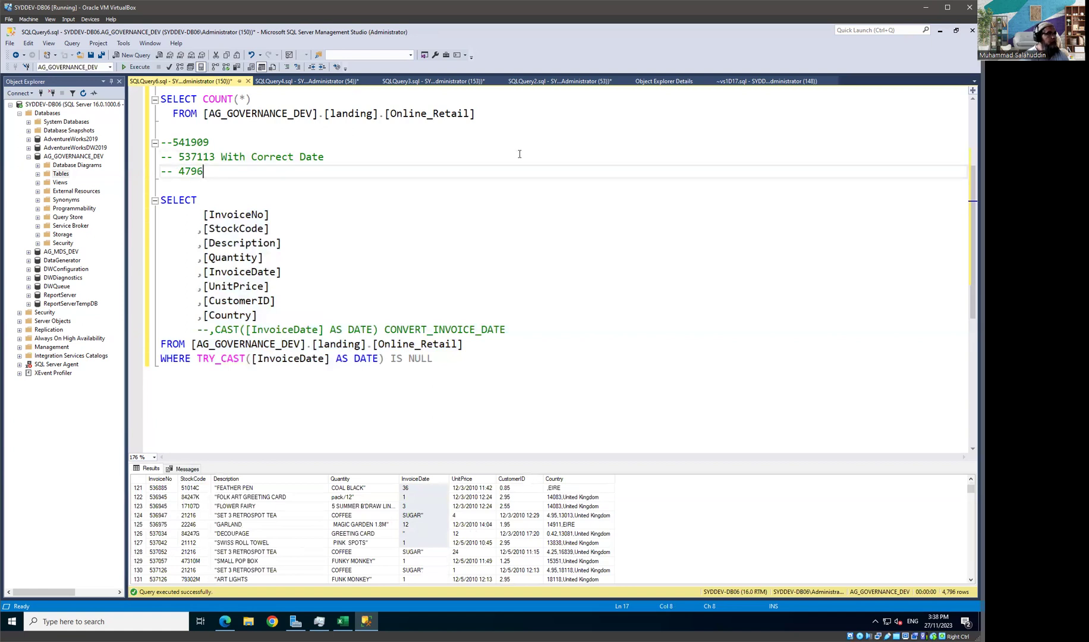
pyautogui.hotkey('ctrl', 'v')
# Edit the new comment to read '4796 With InCorrect Date', then go to Windows search.
pyautogui.press('Left')
pyautogui.press('Left')
pyautogui.press('Left')
pyautogui.press('Left')
pyautogui.press('Left')
pyautogui.press('Left')
pyautogui.press('Left')
pyautogui.press('Right')
pyautogui.press('Right')
pyautogui.press('Right')
pyautogui.press('Right')
pyautogui.write('In')
pyautogui.press('Left')
pyautogui.press('Left')
pyautogui.press('Left')
pyautogui.press('Left')
pyautogui.press('Left')
pyautogui.press('Up')
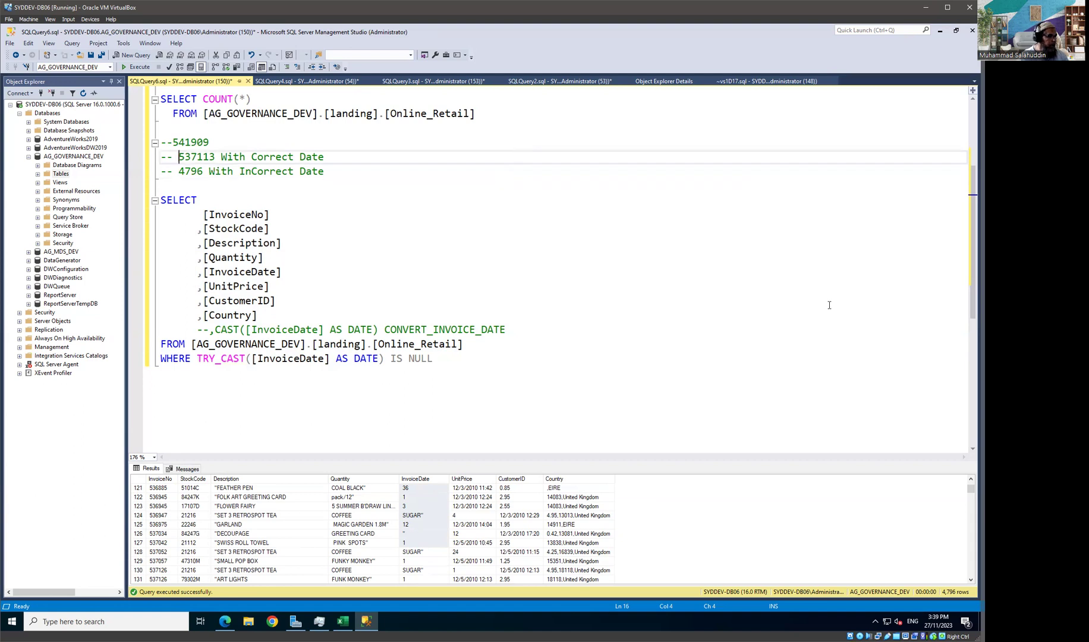
pyautogui.click(148, 621)
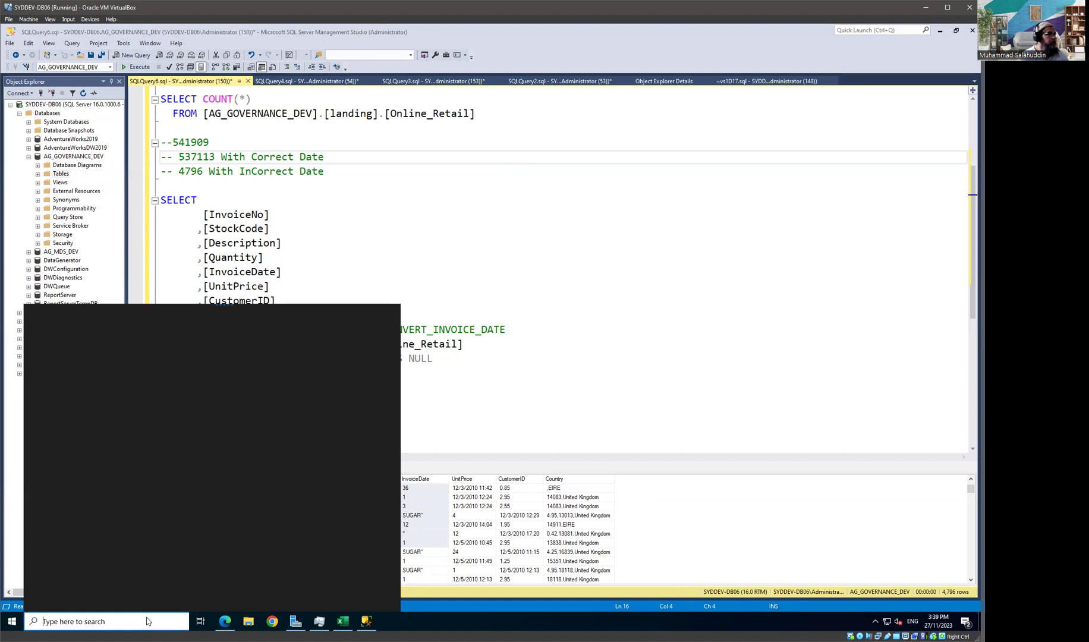
pyautogui.write('calc')
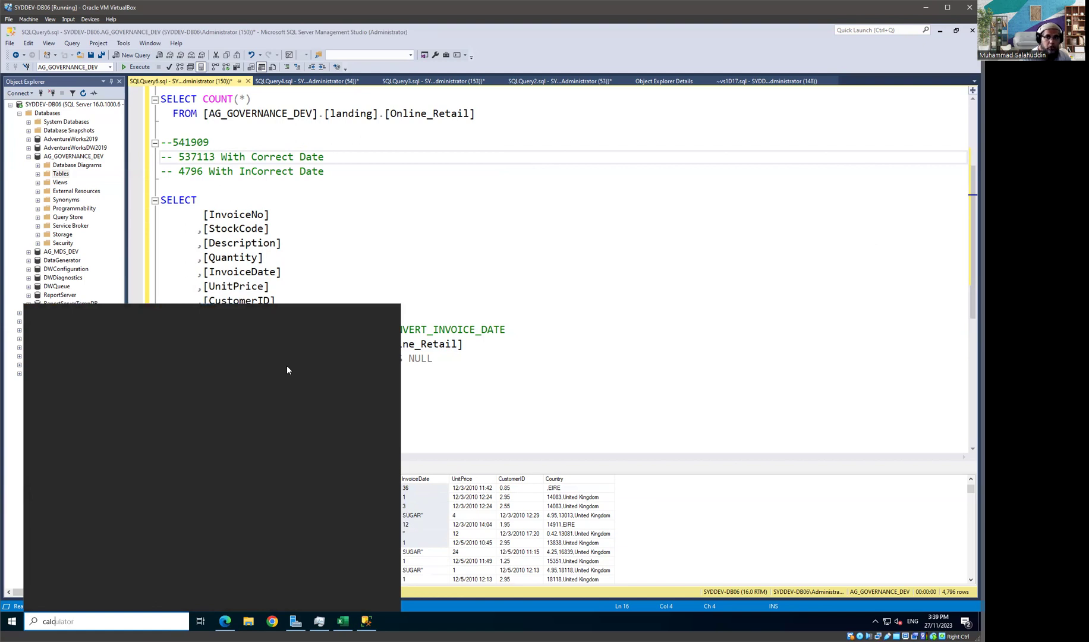
# In Calculator add 537113 + 4796 to get 541909, then return to the query window.
pyautogui.click(175, 372)
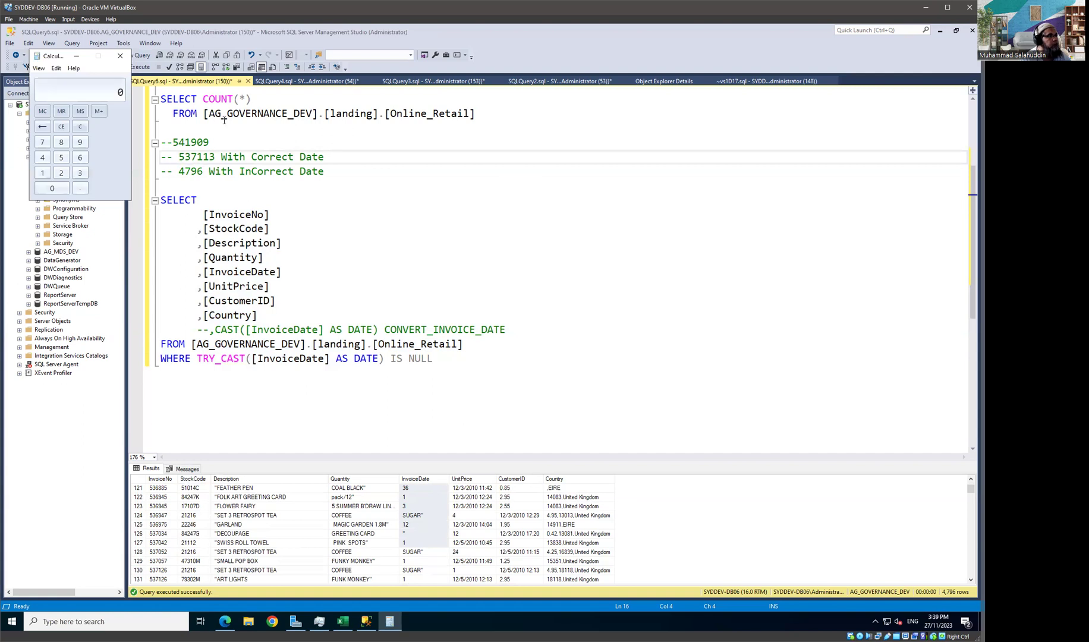
pyautogui.moveTo(63, 58); pyautogui.dragTo(455, 156)
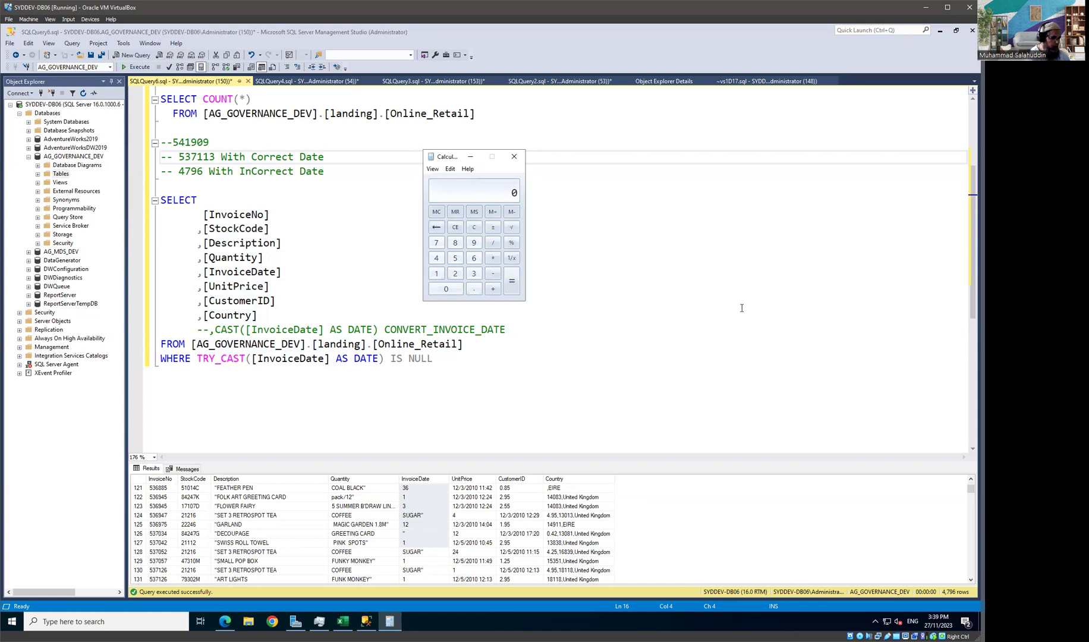
pyautogui.write('537113')
pyautogui.press('+')
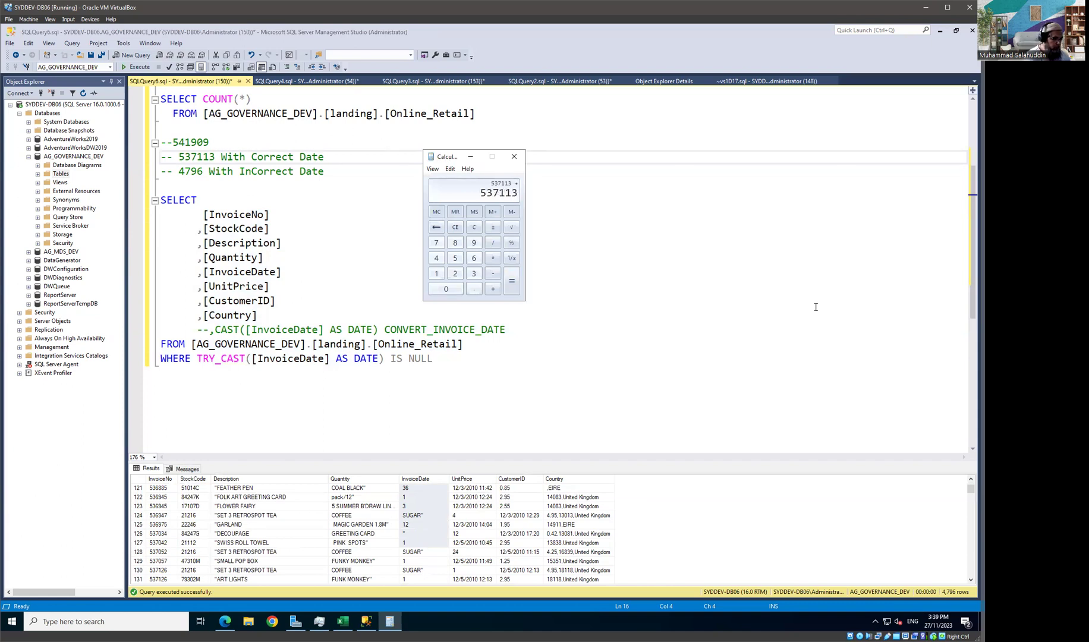
pyautogui.write('4796')
pyautogui.press('Return')
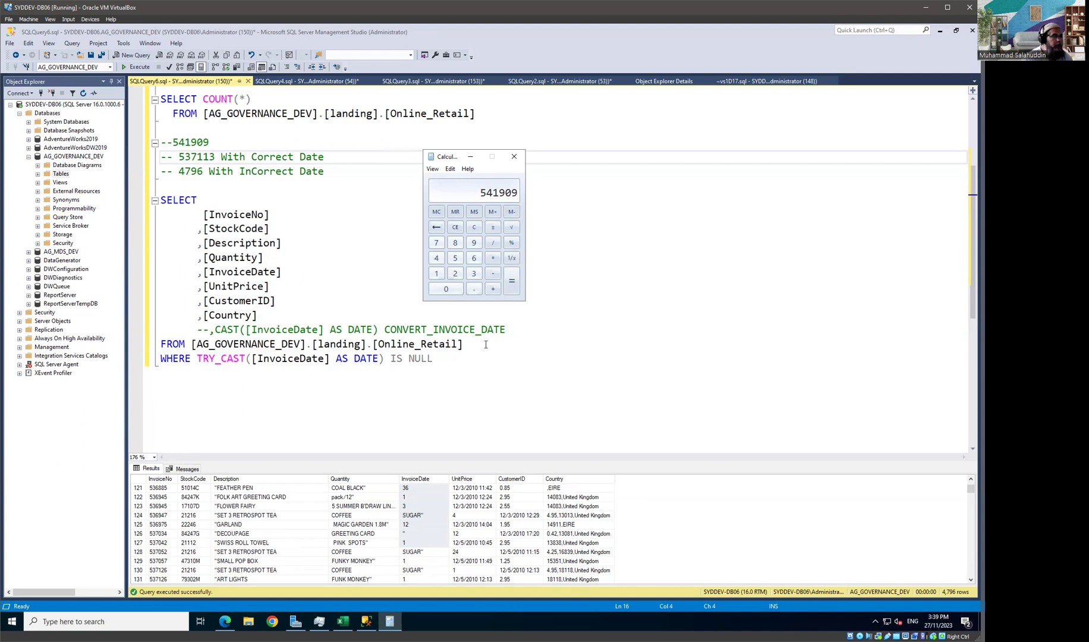
pyautogui.click(418, 347)
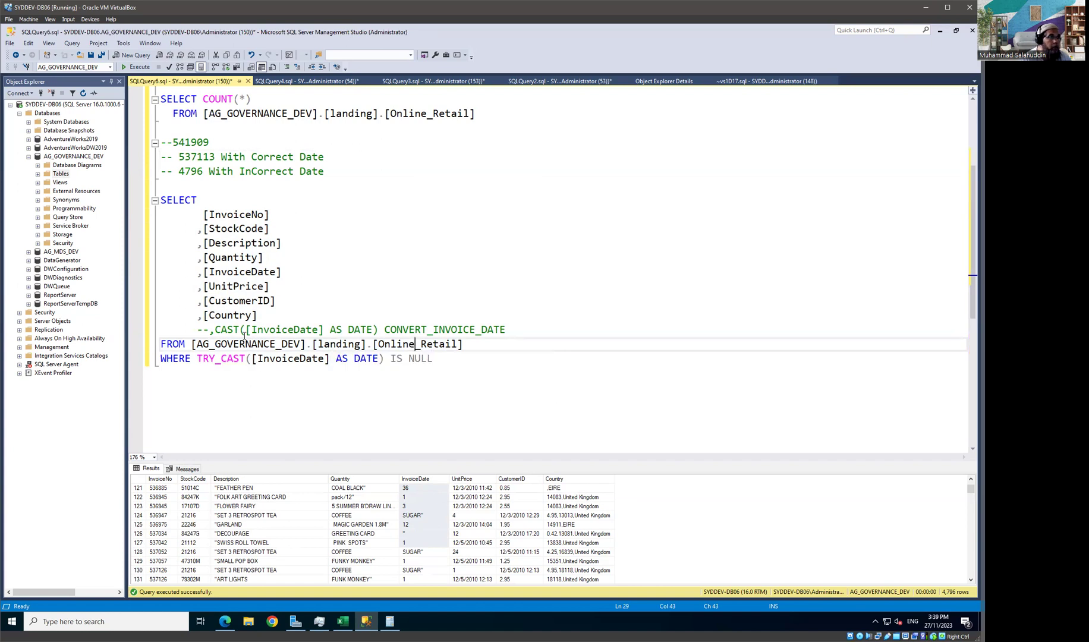
# Uncomment the CAST column line in the invalid-date query.
pyautogui.click(215, 333)
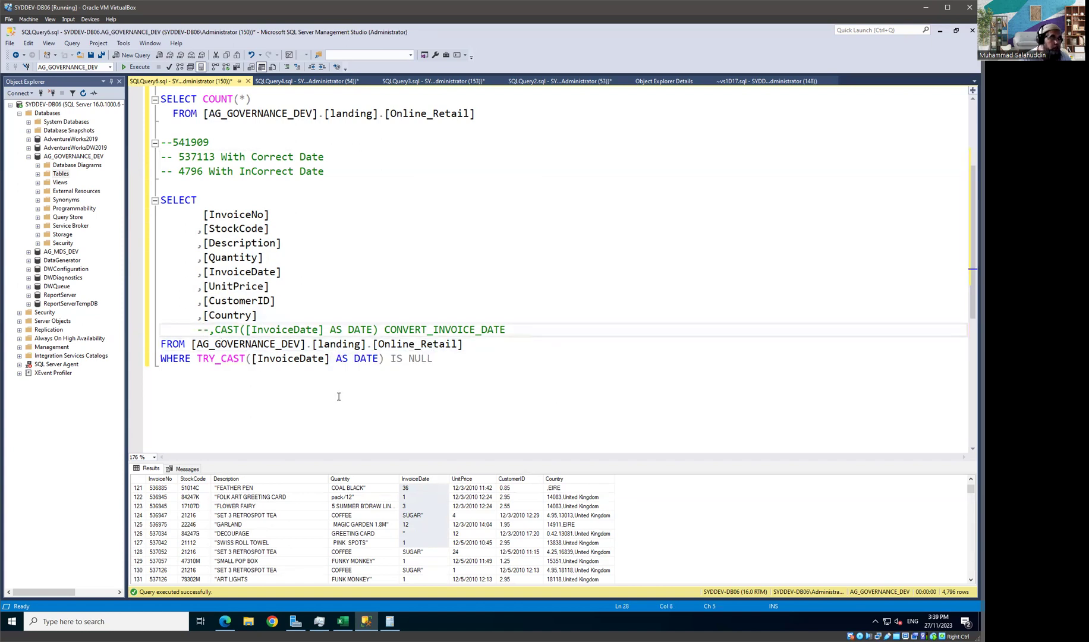
pyautogui.press('Left')
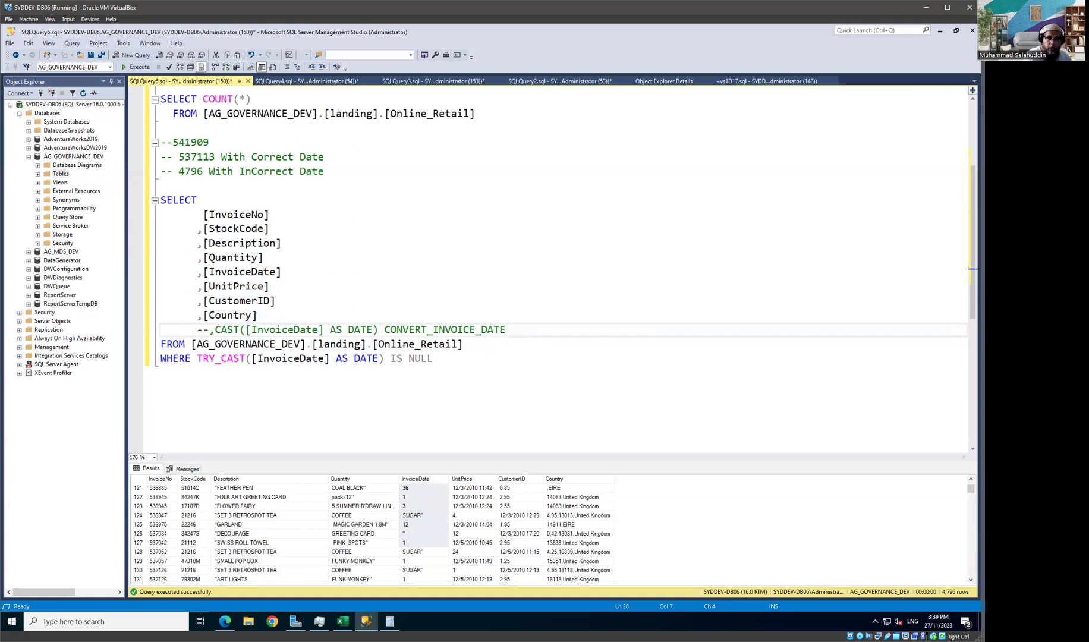
pyautogui.press('BackSpace')
pyautogui.press('BackSpace')
pyautogui.press('Delete')
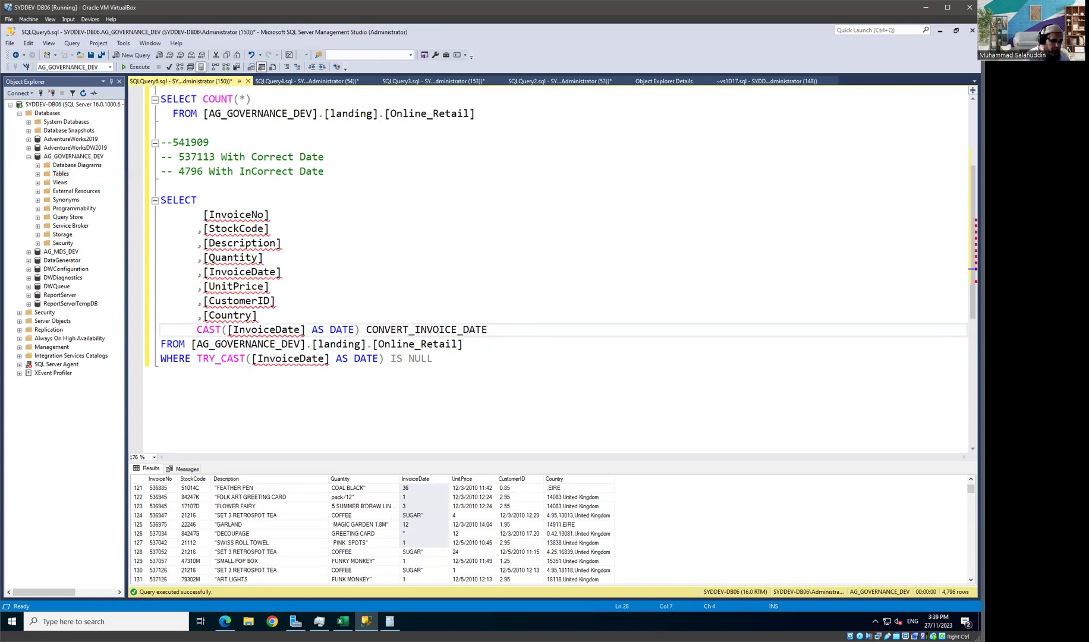
pyautogui.write(',TRY')
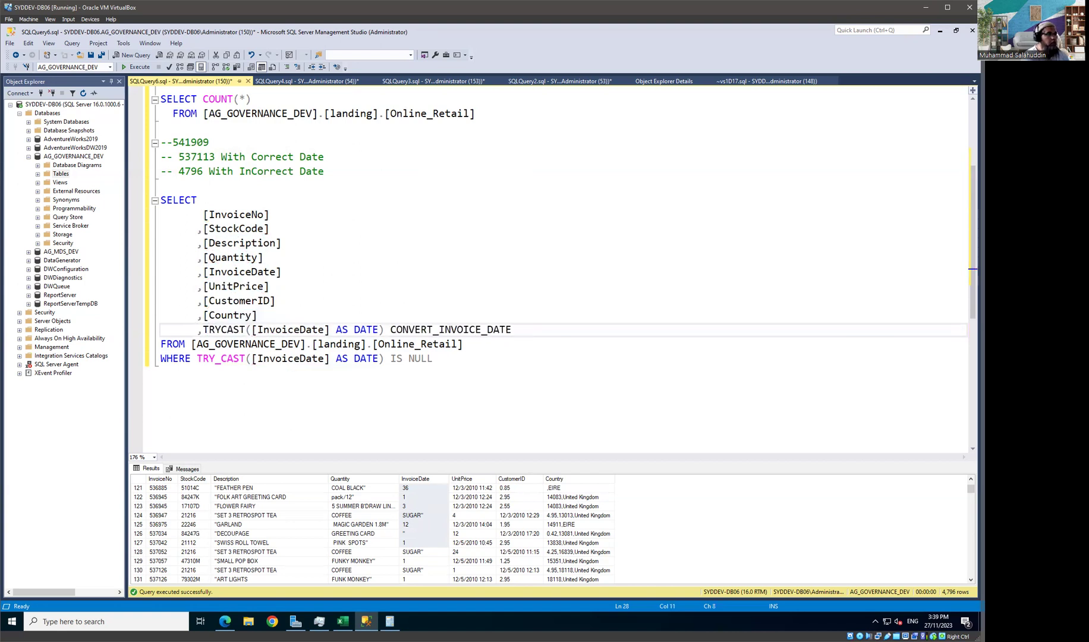
pyautogui.write('_')
# Change CAST to TRY_CAST and select the whole SELECT statement for execution.
pyautogui.press('Down')
pyautogui.press('Down')
pyautogui.press('End')
pyautogui.hotkey('shift', 'Home')
pyautogui.hotkey('shift', 'Up')
pyautogui.hotkey('shift', 'Up')
pyautogui.hotkey('shift', 'Up')
pyautogui.hotkey('shift', 'Up')
pyautogui.hotkey('shift', 'Up')
pyautogui.hotkey('shift', 'Up')
pyautogui.hotkey('shift', 'Up')
pyautogui.hotkey('shift', 'Up')
pyautogui.hotkey('shift', 'Up')
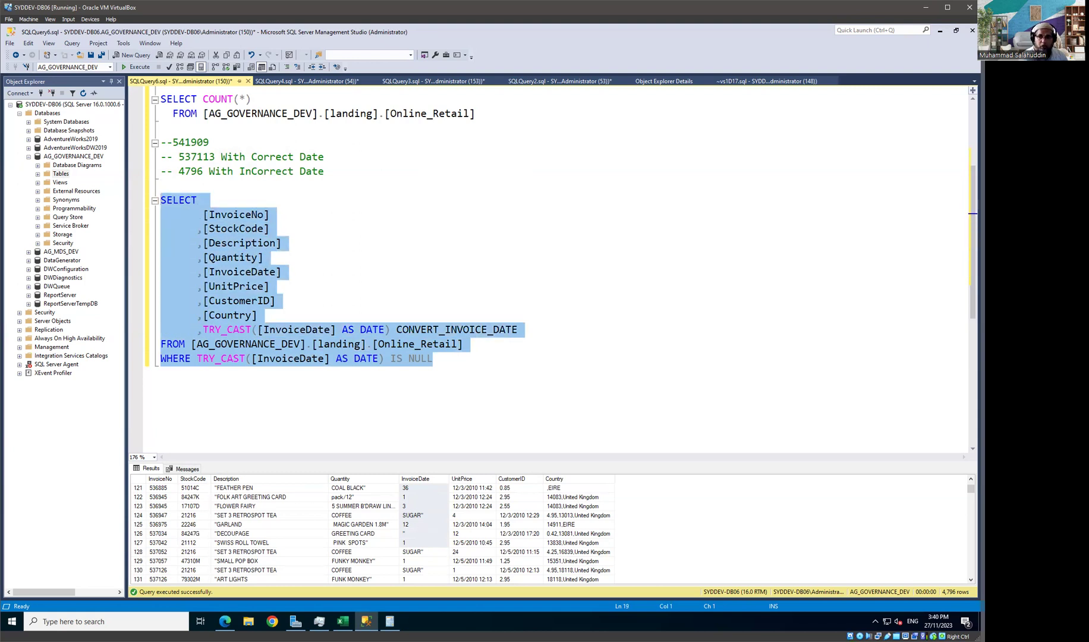
pyautogui.press('F5')
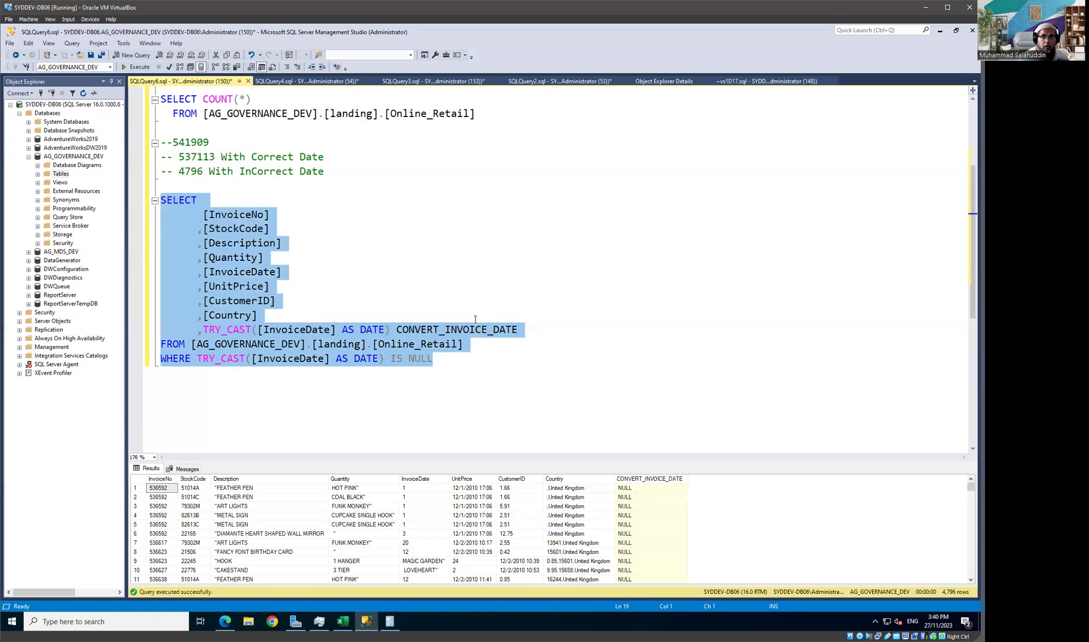
pyautogui.click(493, 358)
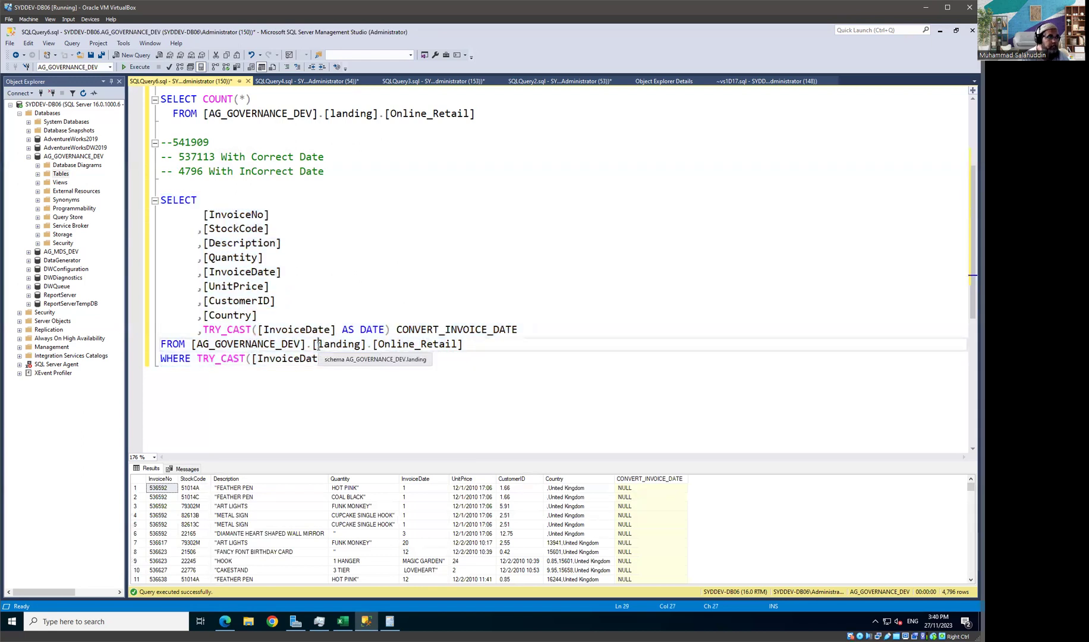
pyautogui.click(352, 358)
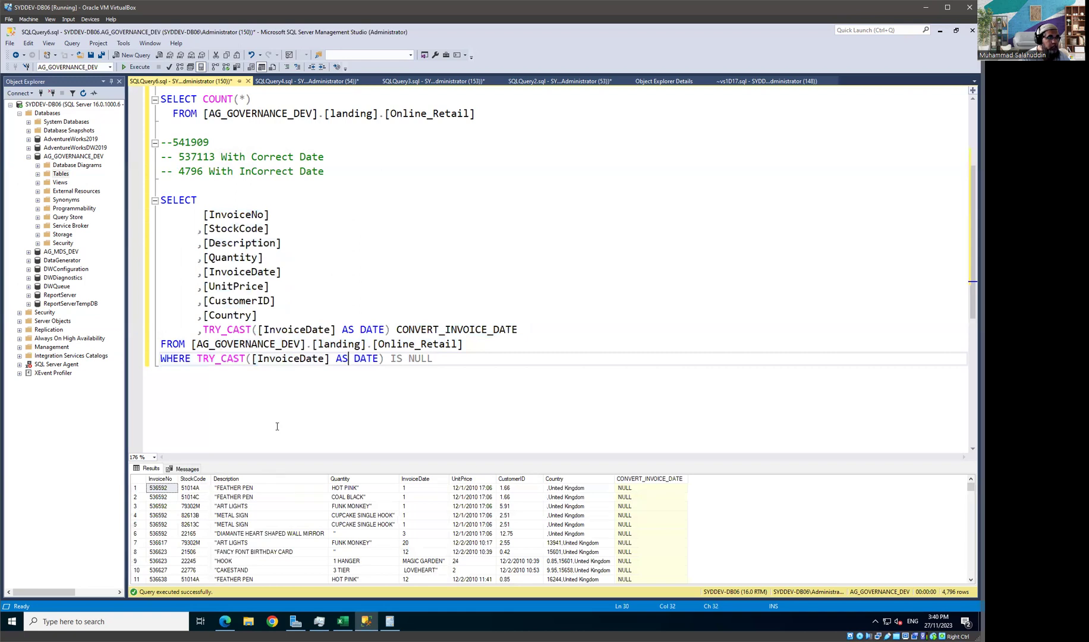
pyautogui.click(224, 621)
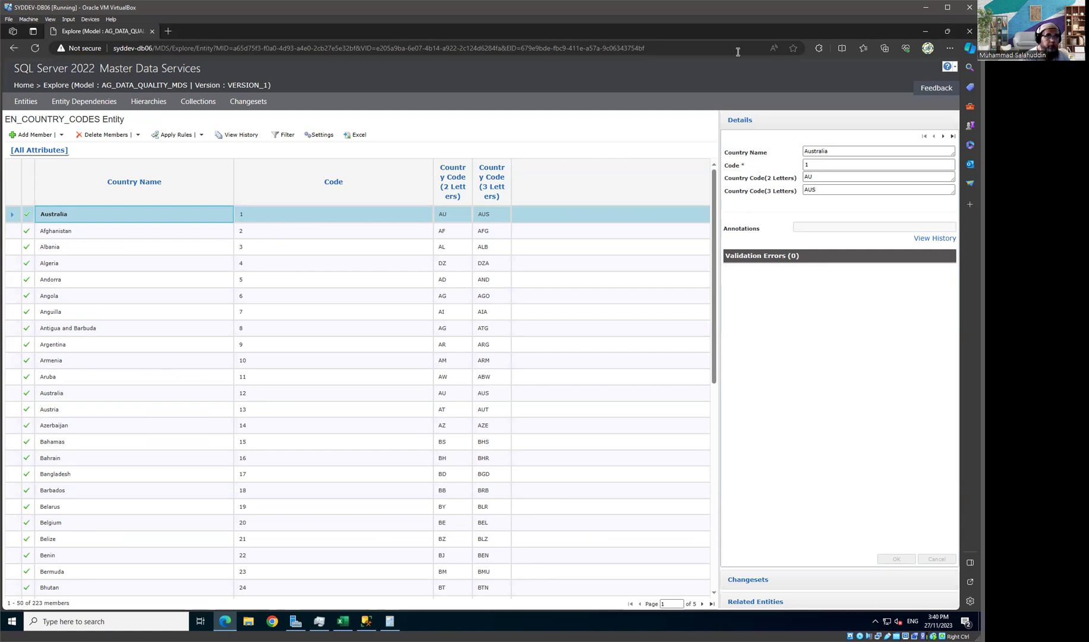
pyautogui.click(928, 34)
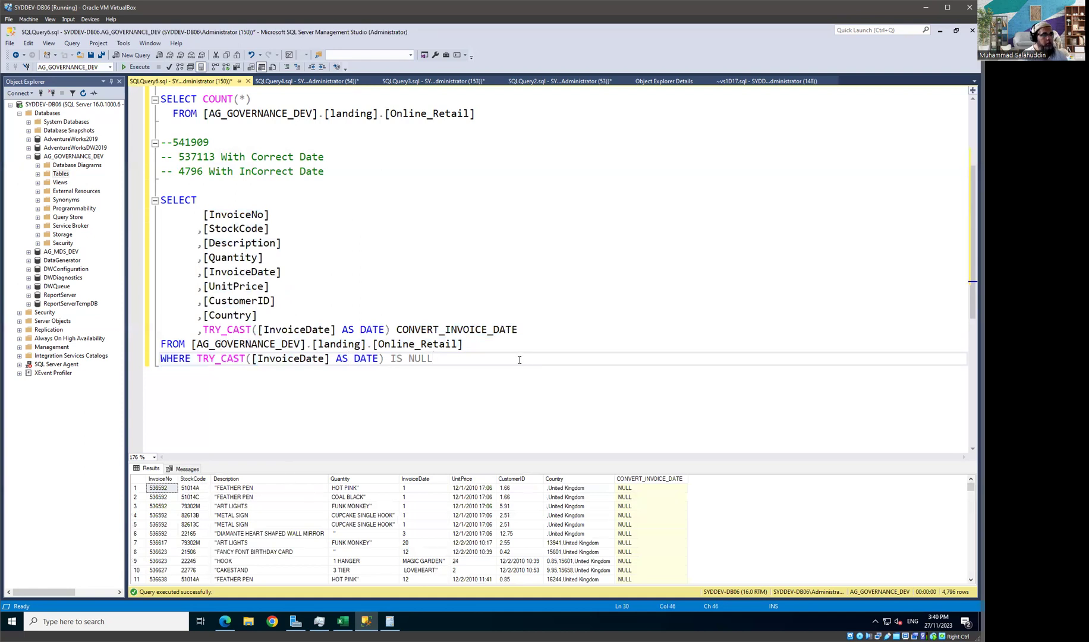
# Insert NOT before NULL and rerun the TRY_CAST query, returning 537,113 converted-date rows.
pyautogui.press('Left')
pyautogui.press('Left')
pyautogui.write('NOT')
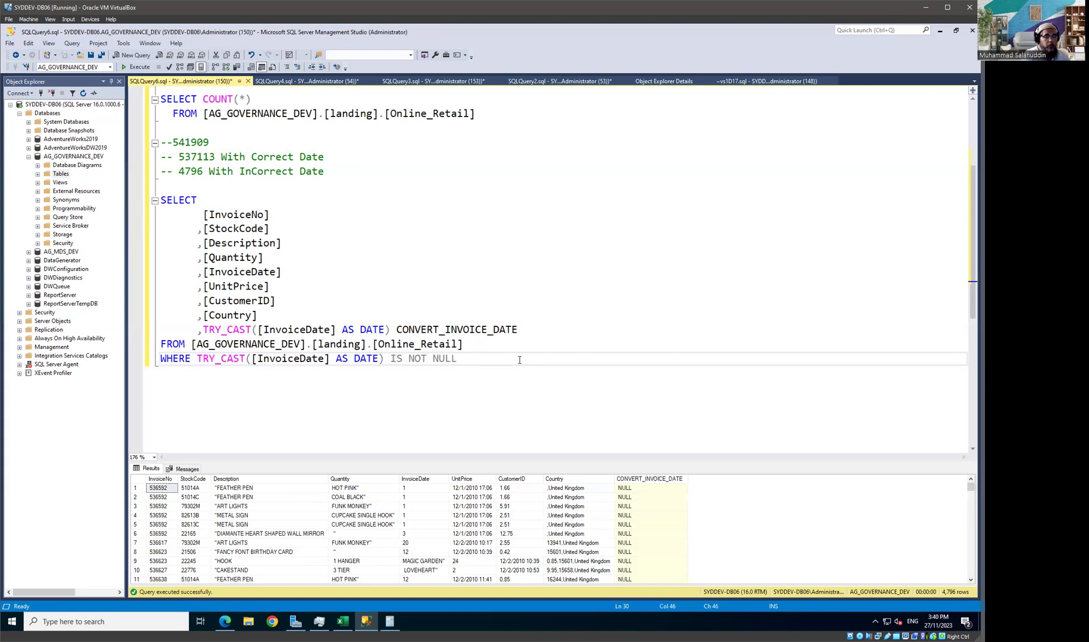
pyautogui.press('End')
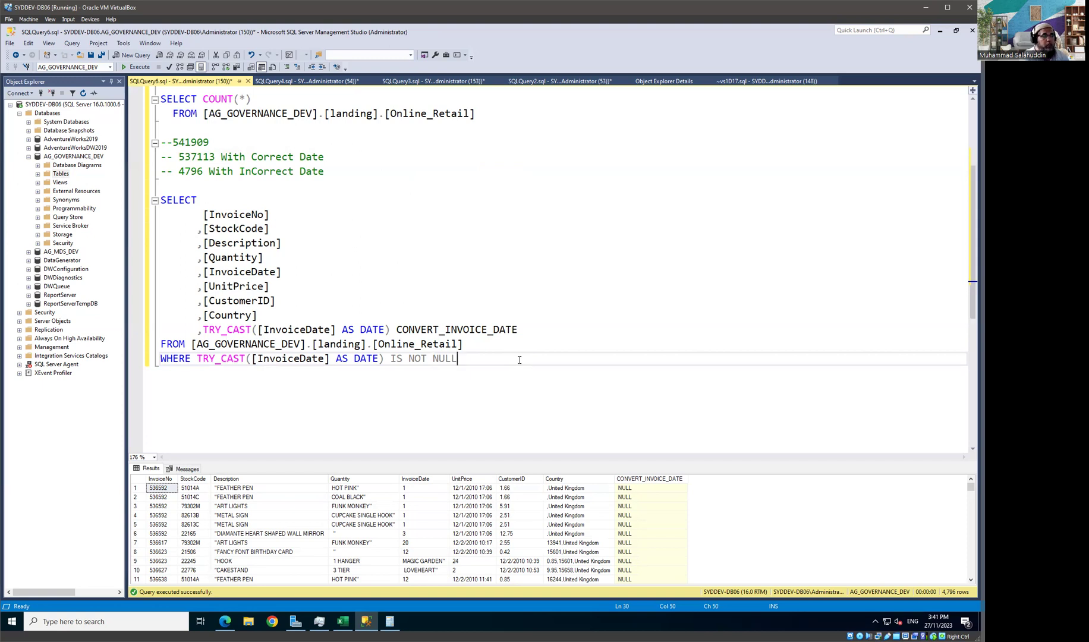
pyautogui.hotkey('shift', 'Home')
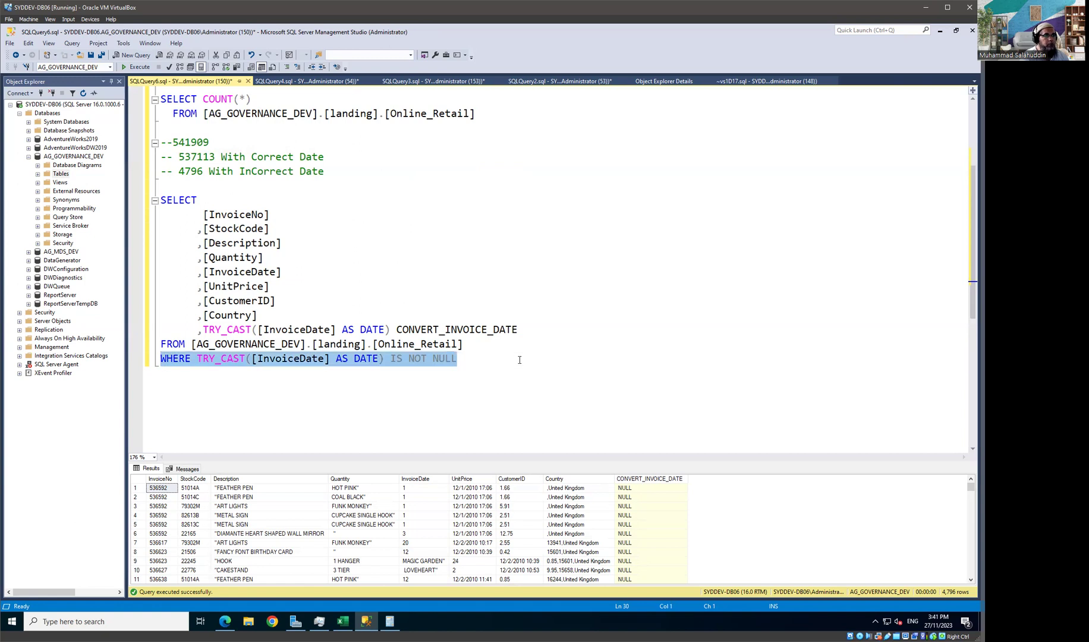
pyautogui.hotkey('shift', 'Up')
pyautogui.hotkey('shift', 'Up')
pyautogui.hotkey('shift', 'Up')
pyautogui.hotkey('shift', 'Up')
pyautogui.hotkey('shift', 'Up')
pyautogui.hotkey('shift', 'Up')
pyautogui.hotkey('shift', 'Up')
pyautogui.hotkey('shift', 'Up')
pyautogui.hotkey('shift', 'Up')
pyautogui.hotkey('shift', 'Up')
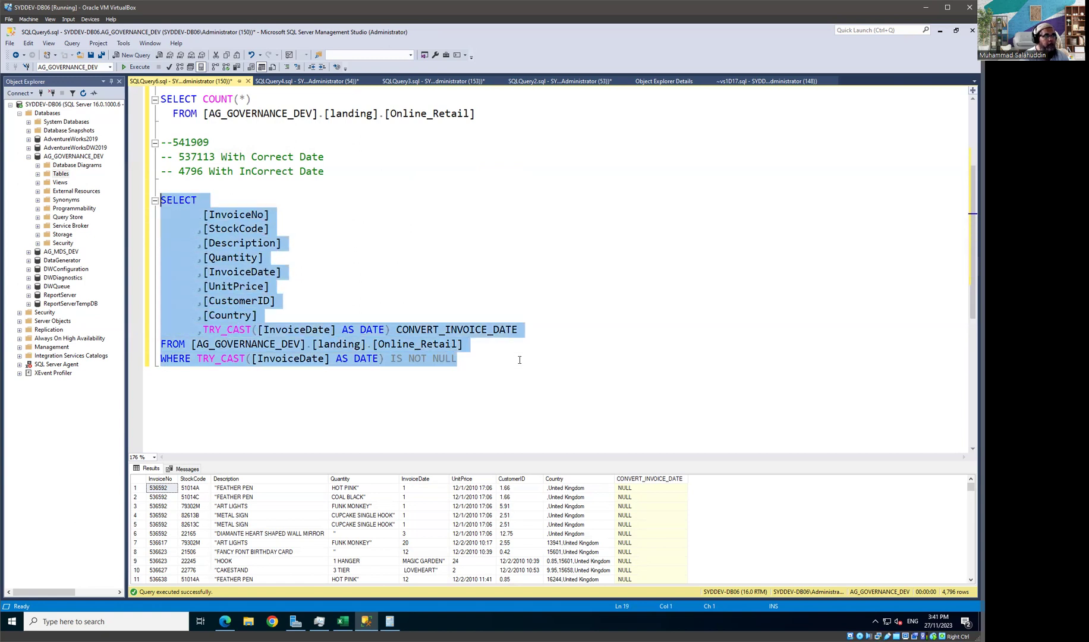
pyautogui.press('F5')
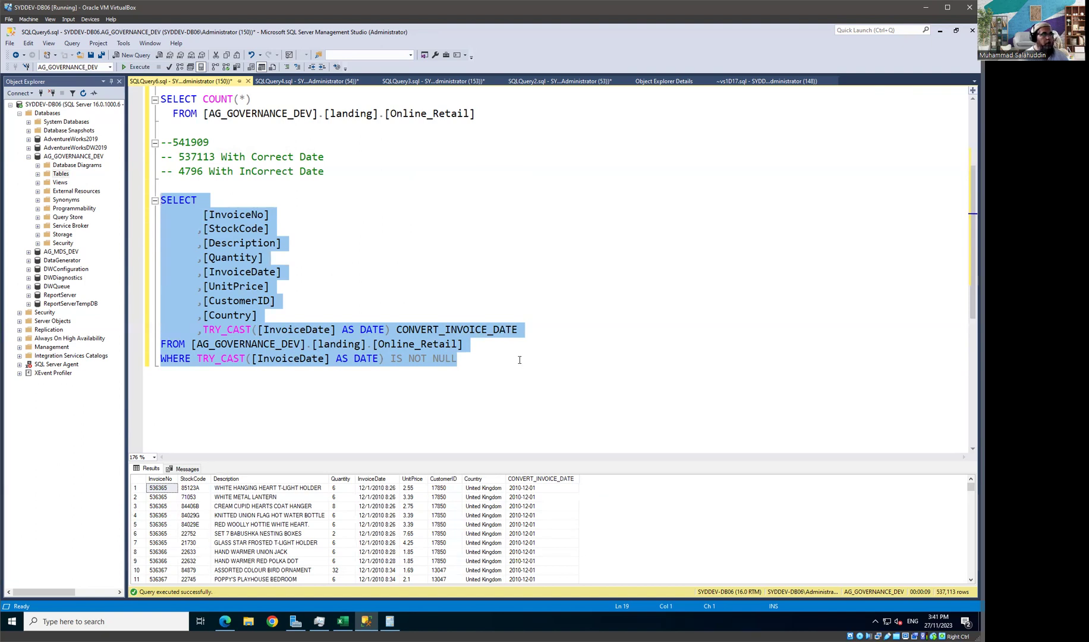
pyautogui.press('Down')
pyautogui.press('Up')
pyautogui.press('Up')
pyautogui.press('Up')
# Cut the TRY_CAST column expression and paste it onto the [InvoiceDate] column line.
pyautogui.press('Right')
pyautogui.press('Right')
pyautogui.press('Right')
pyautogui.press('Left')
pyautogui.press('Left')
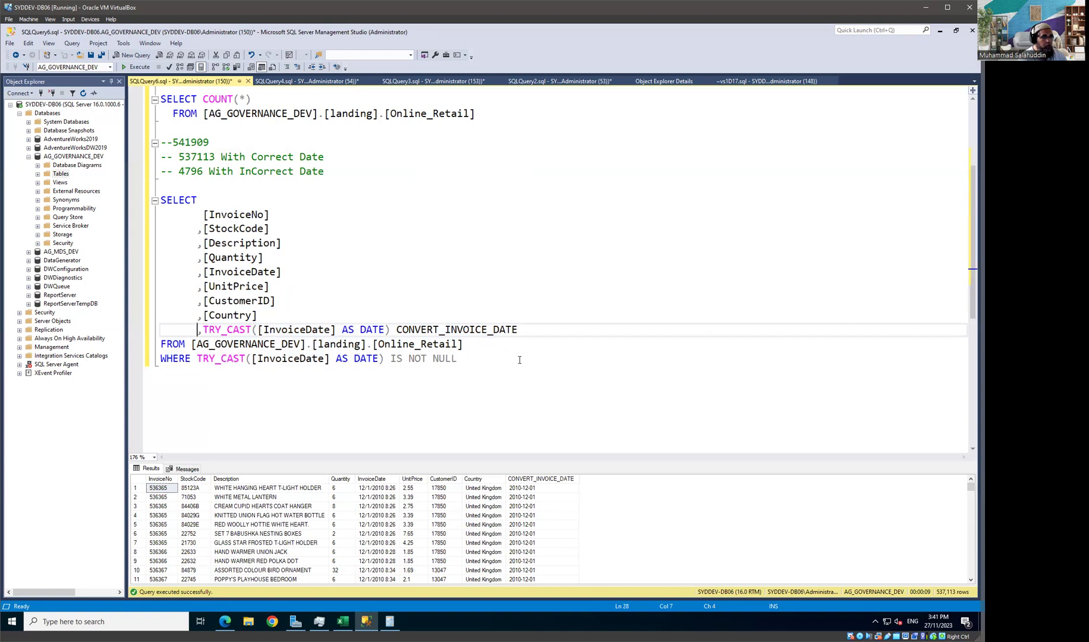
pyautogui.hotkey('shift', 'End')
pyautogui.hotkey('ctrl', 'c')
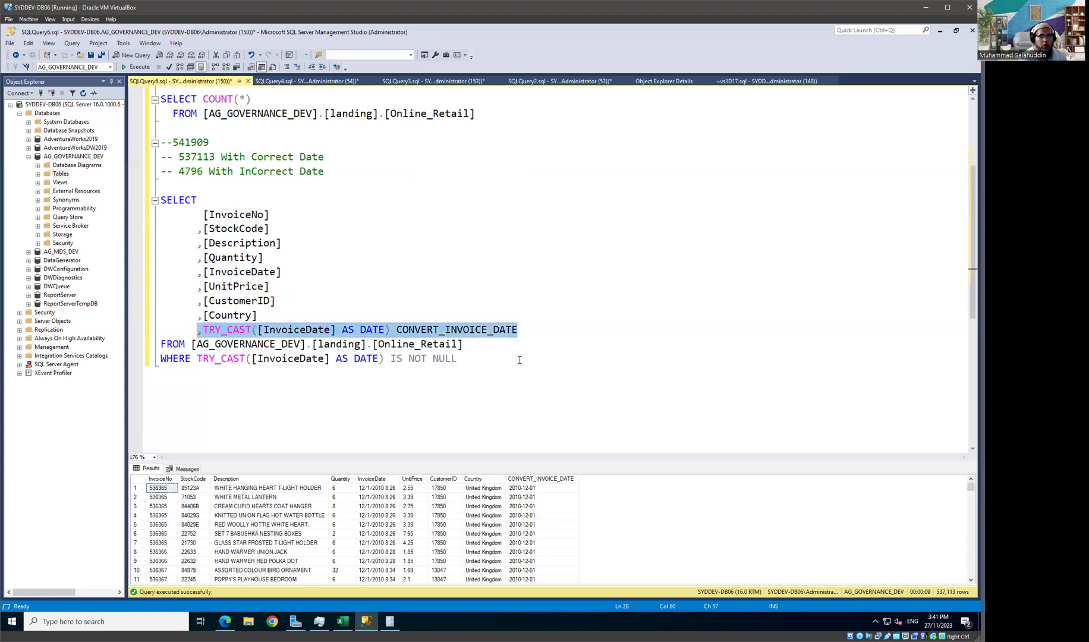
pyautogui.press('Delete')
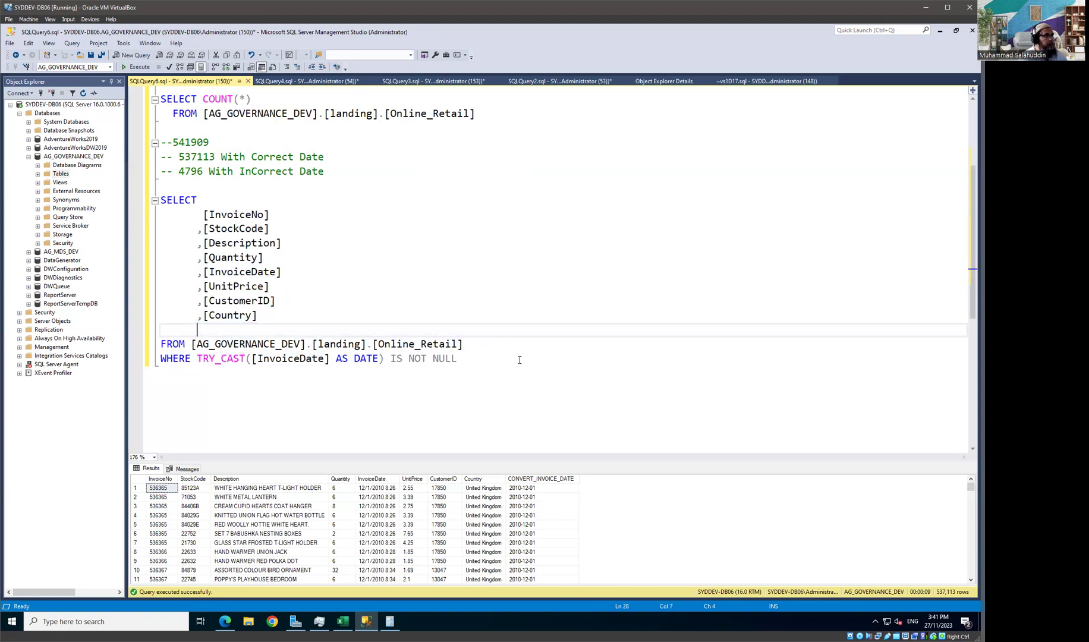
pyautogui.press('Up')
pyautogui.press('Up')
pyautogui.press('Up')
pyautogui.press('Up')
pyautogui.press('Right')
pyautogui.hotkey('ctrl', 'v')
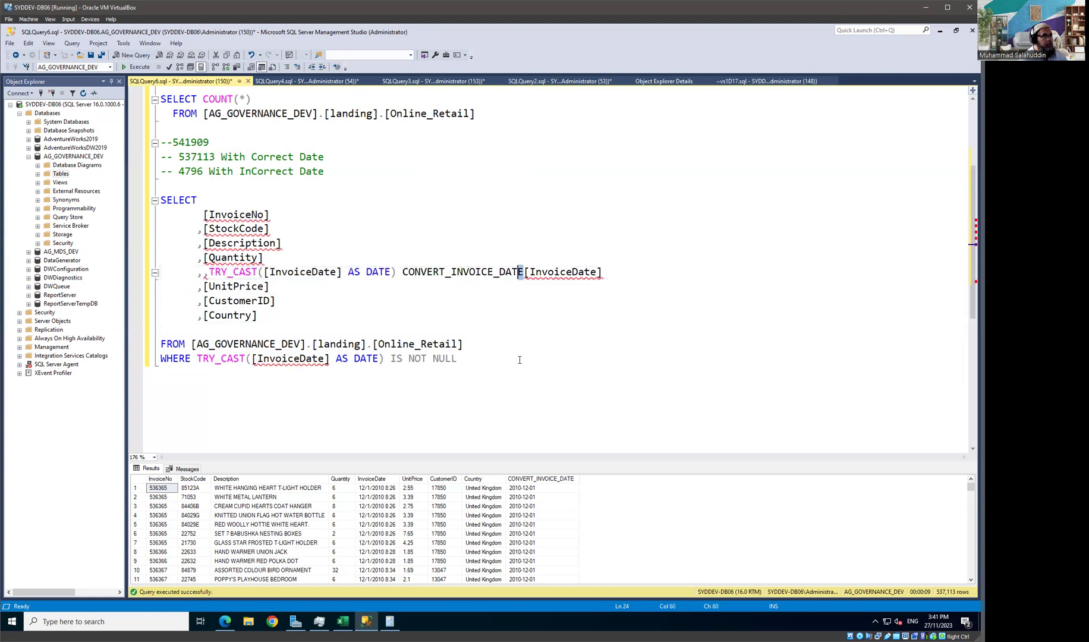
# Delete the CONVERT_INVOICE_DATE alias so the TRY_CAST column is aliased [InvoiceDate].
pyautogui.hotkey('shift', 'Left')
pyautogui.hotkey('shift', 'Left')
pyautogui.hotkey('shift', 'Left')
pyautogui.hotkey('shift', 'Left')
pyautogui.hotkey('shift', 'Left')
pyautogui.hotkey('shift', 'Left')
pyautogui.hotkey('shift', 'Left')
pyautogui.hotkey('shift', 'Left')
pyautogui.hotkey('shift', 'Left')
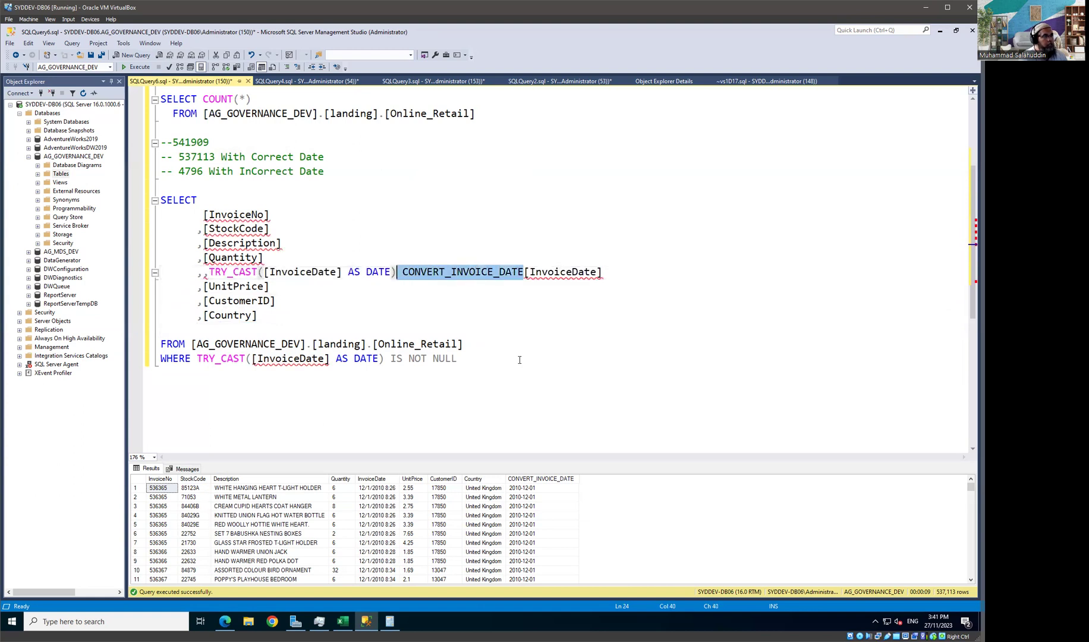
pyautogui.press('BackSpace')
pyautogui.press('Home')
pyautogui.press('Delete')
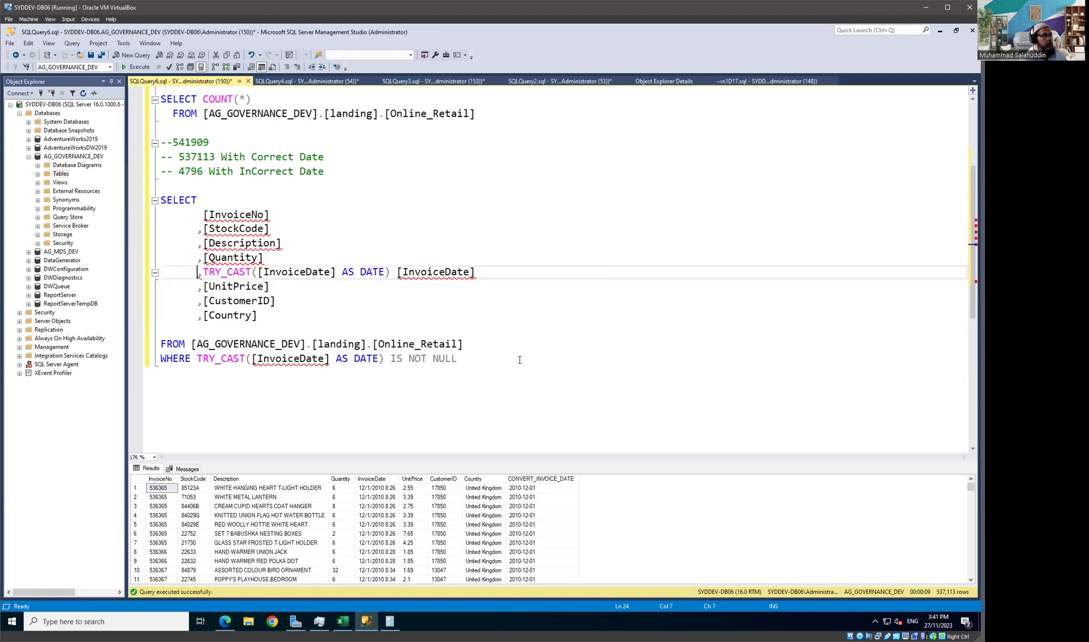